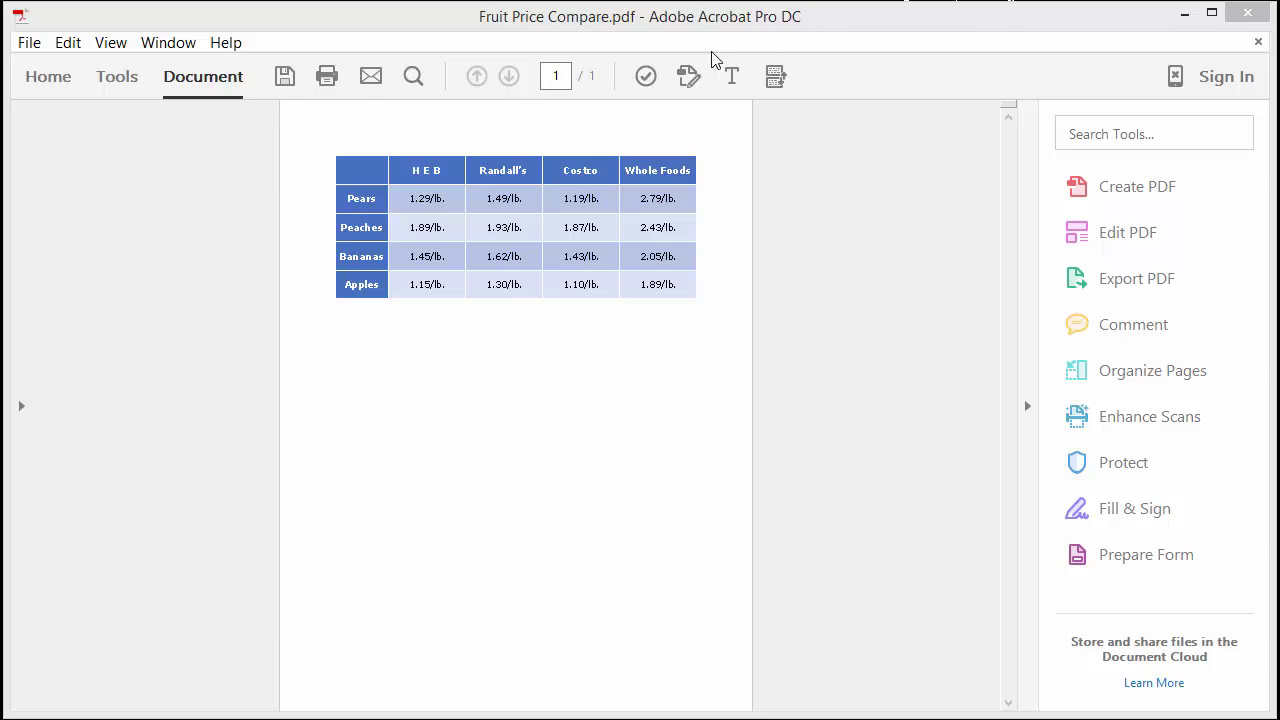
Run a full accessibility check on all pages of the document, with an accessibility report created.
{"action": "left_click", "coordinate": [117, 77]}
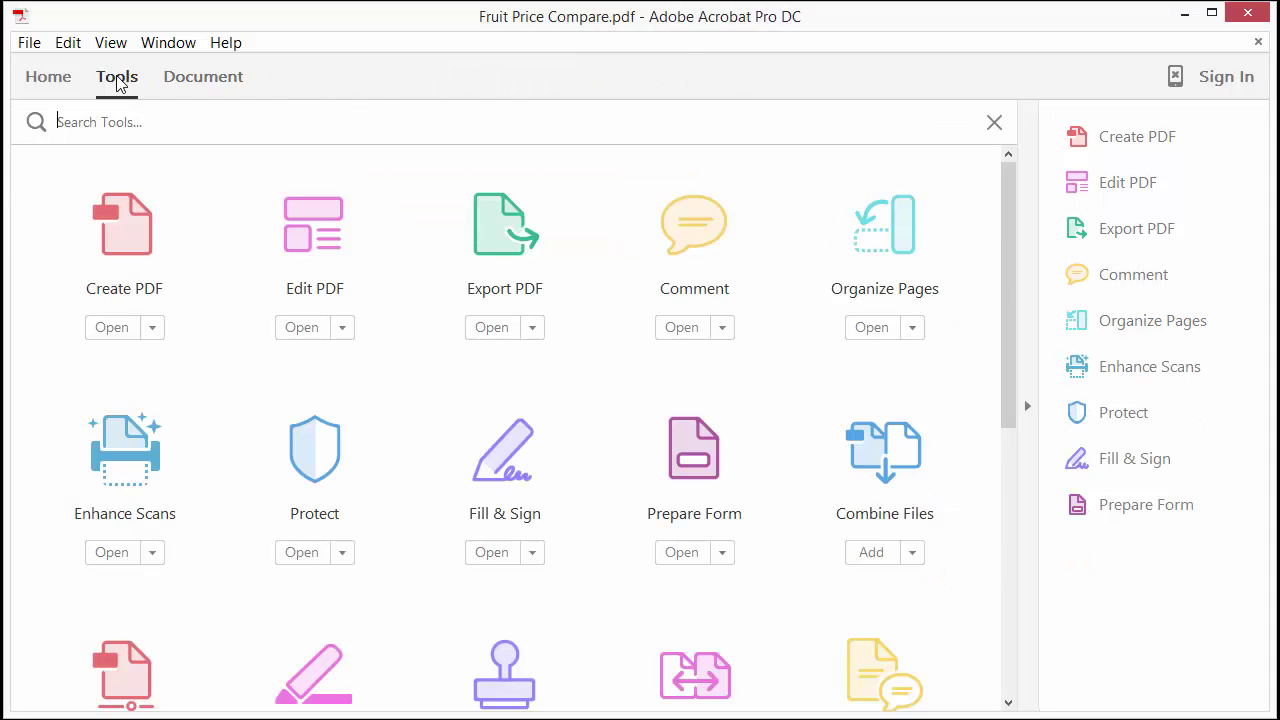
{"action": "left_click", "coordinate": [1010, 514]}
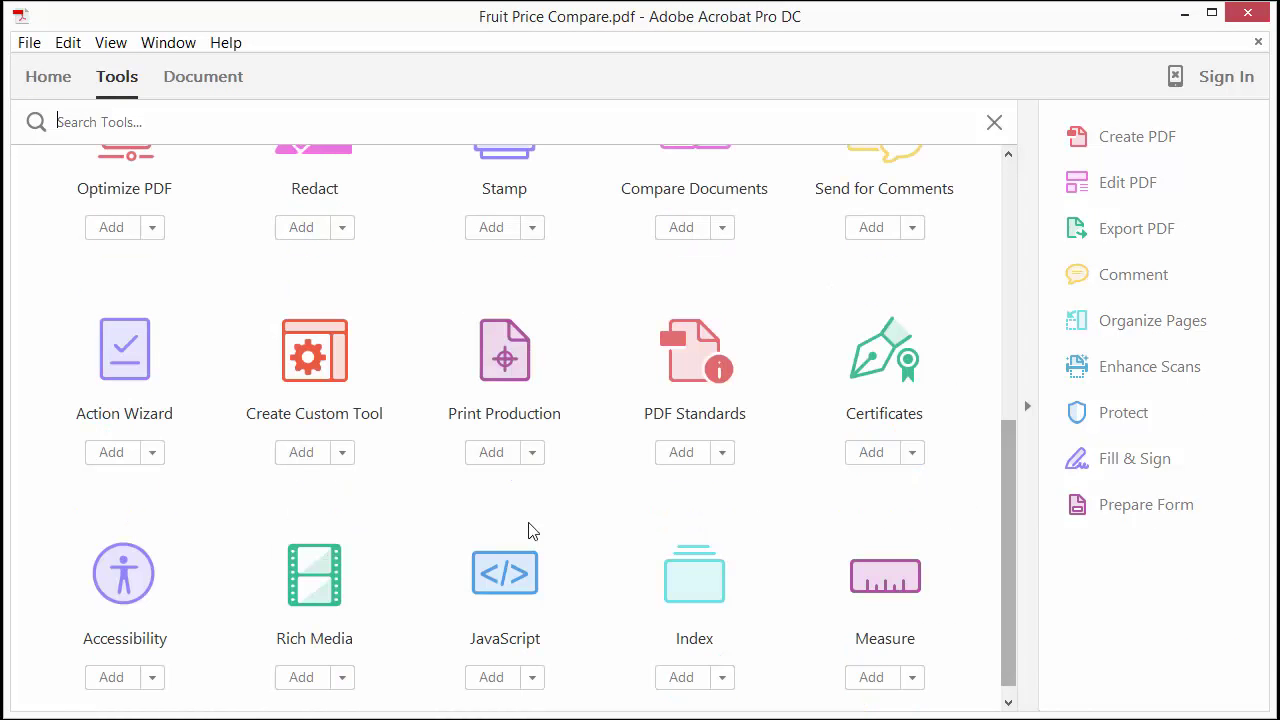
{"action": "left_click", "coordinate": [129, 584]}
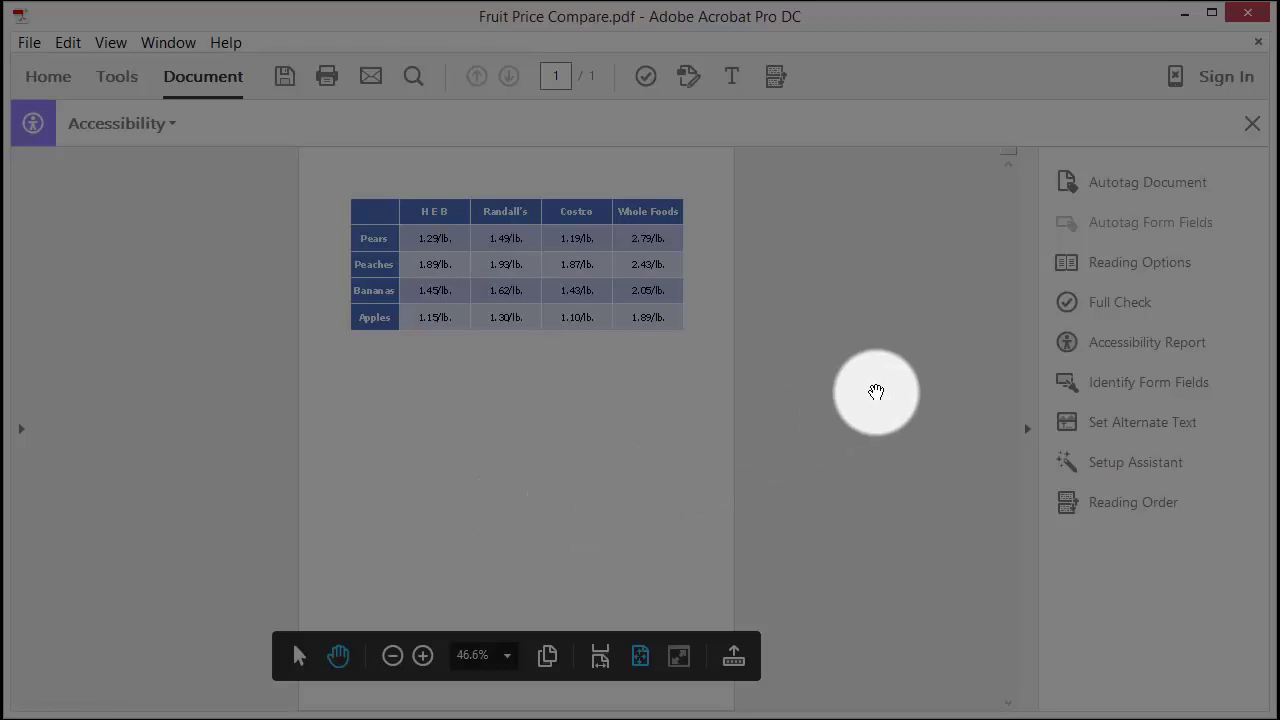
{"action": "left_click", "coordinate": [1127, 311]}
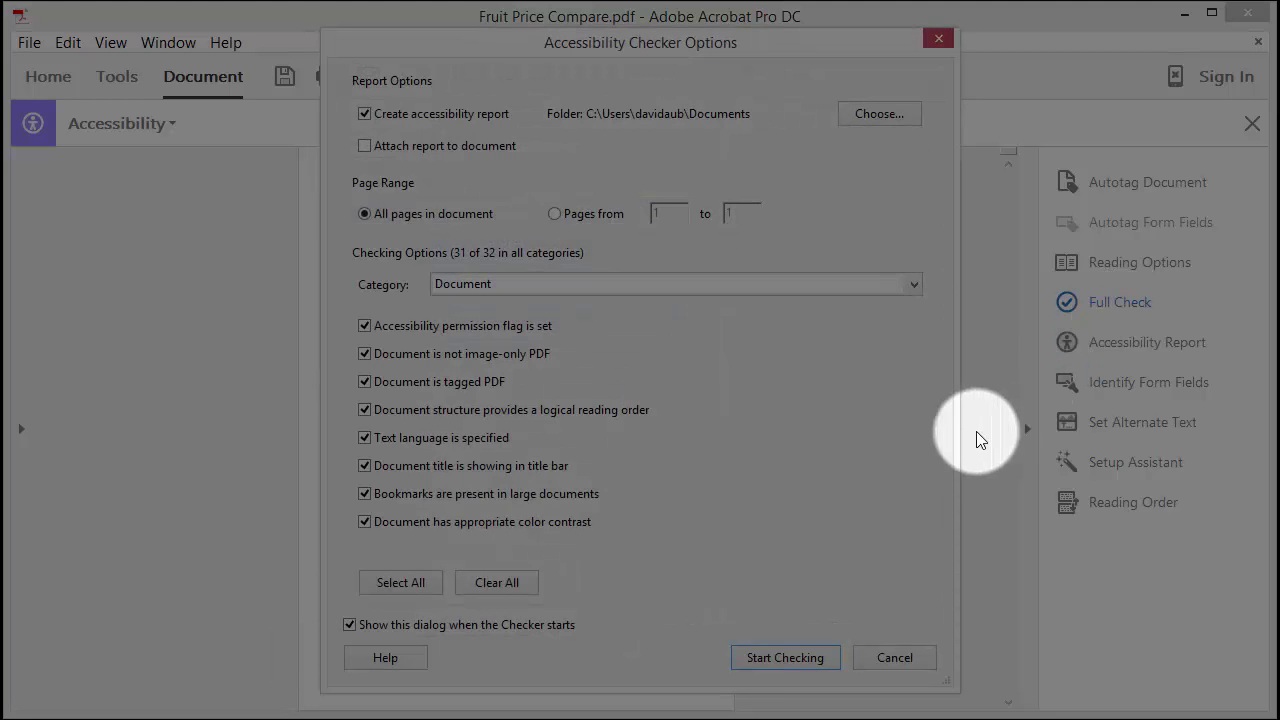
{"action": "left_click", "coordinate": [768, 658]}
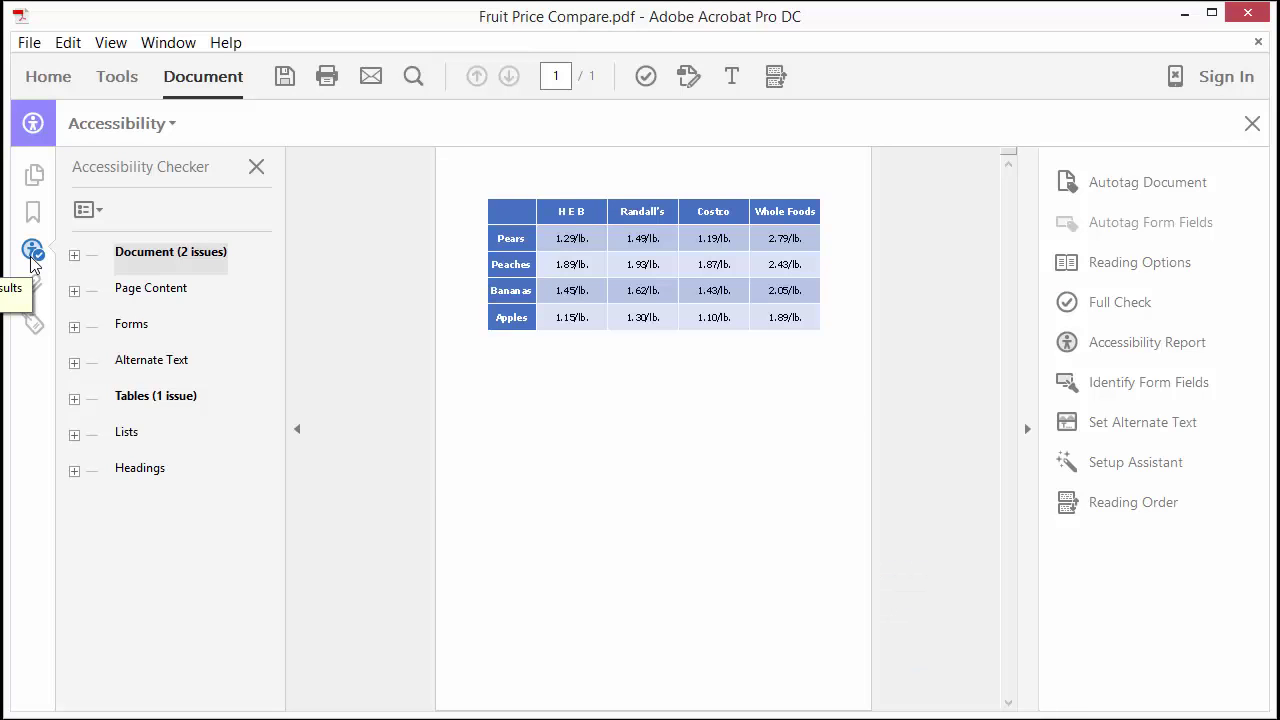
Inspect the Headers rule in the Tables check results and highlight its flagged element on the page.
{"action": "left_click", "coordinate": [74, 400]}
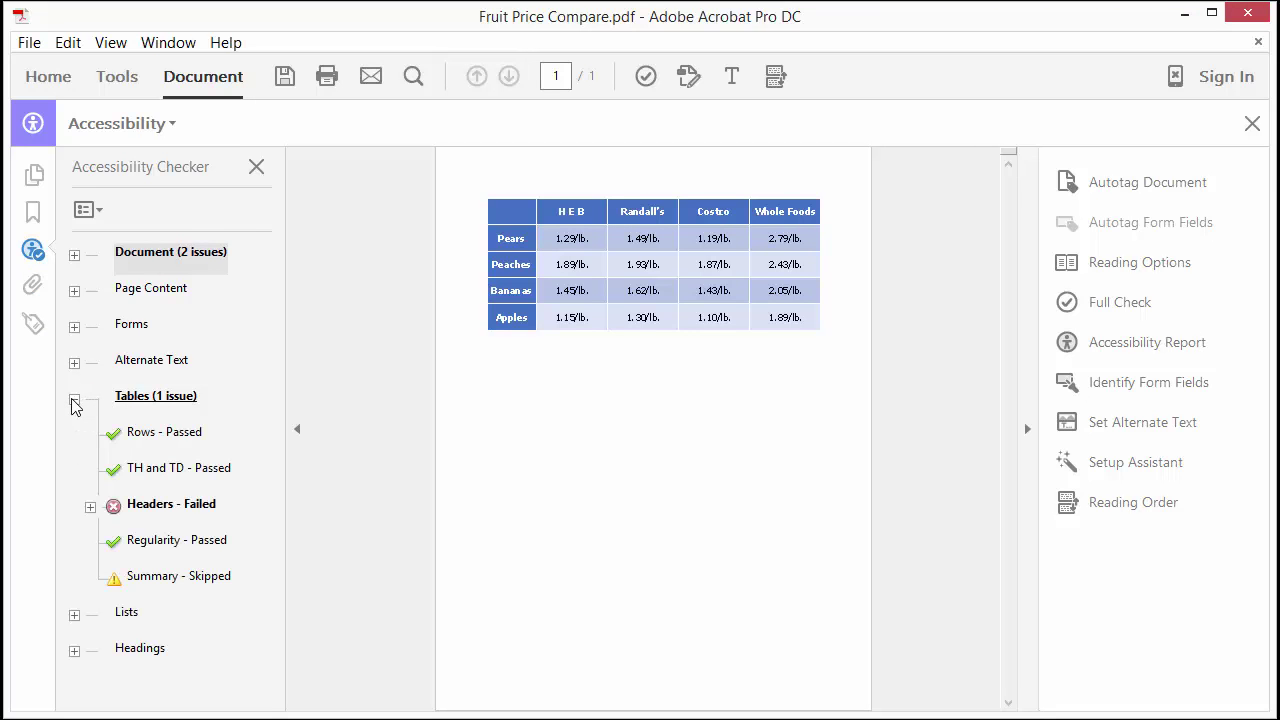
{"action": "left_click", "coordinate": [90, 508]}
{"action": "left_click", "coordinate": [165, 540]}
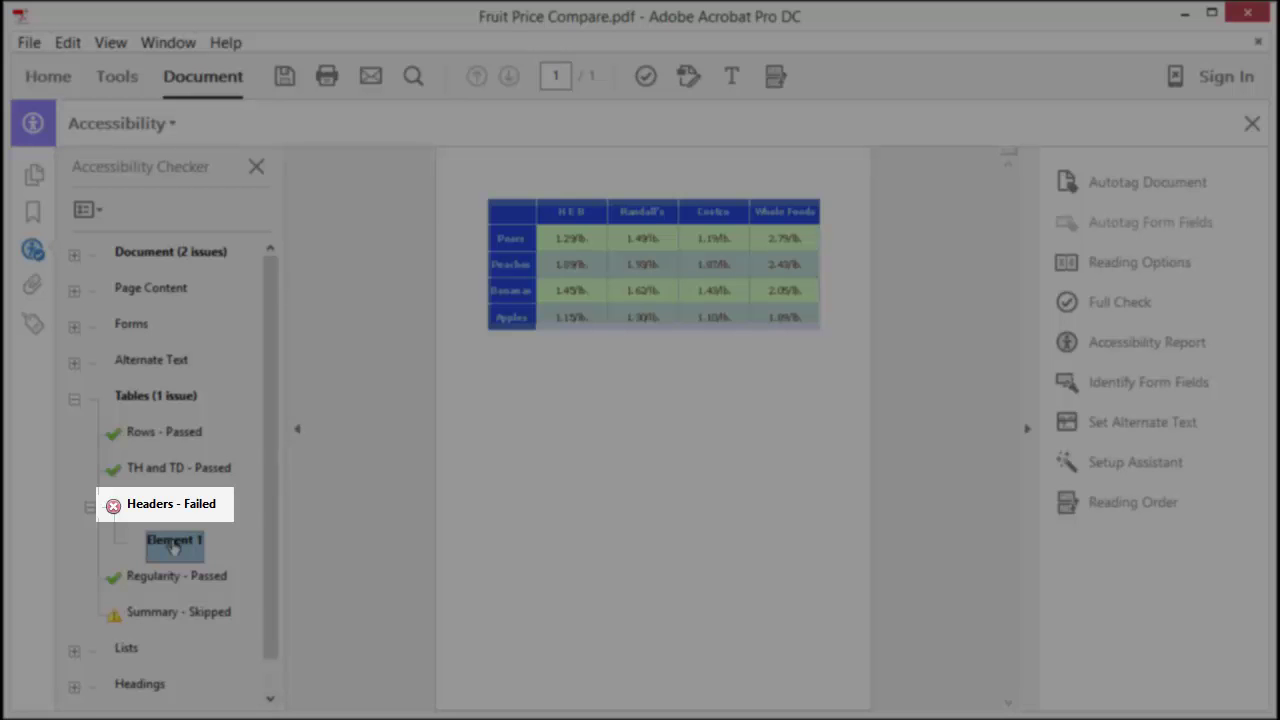
Examine the document's tag tree, expanding the section and table tags down to the first table row.
{"action": "left_click", "coordinate": [297, 428]}
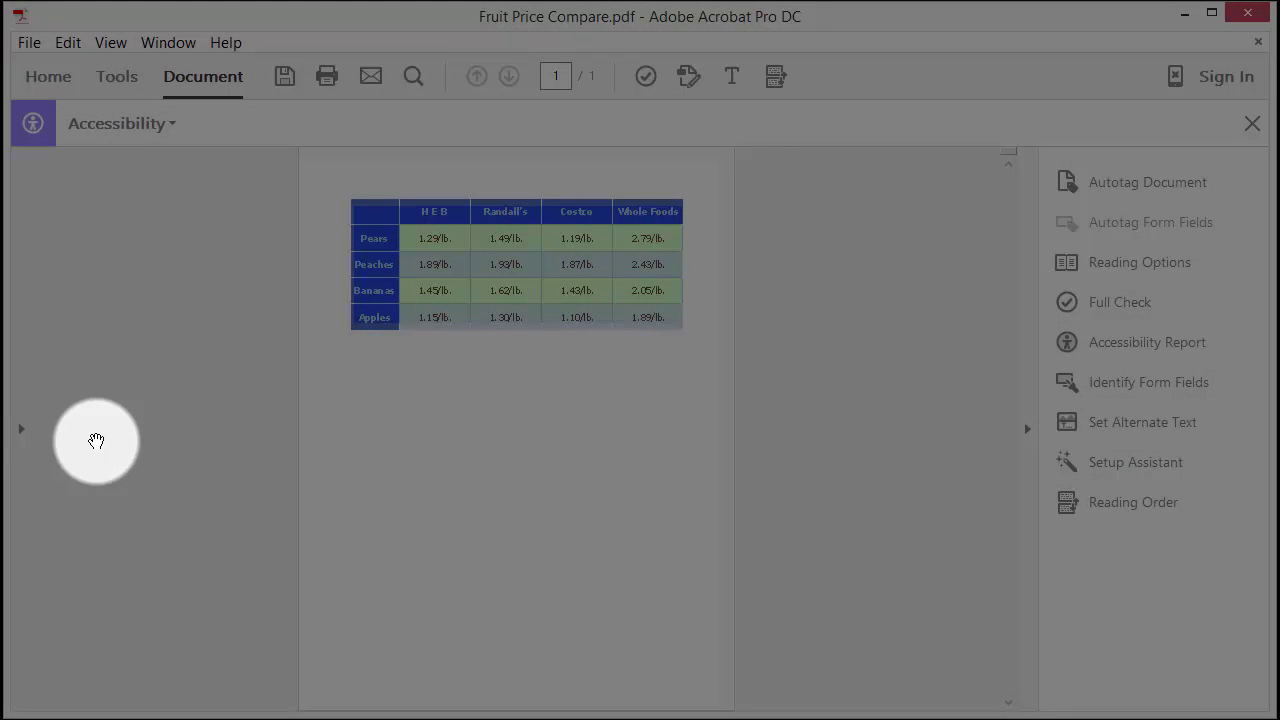
{"action": "left_click", "coordinate": [23, 434]}
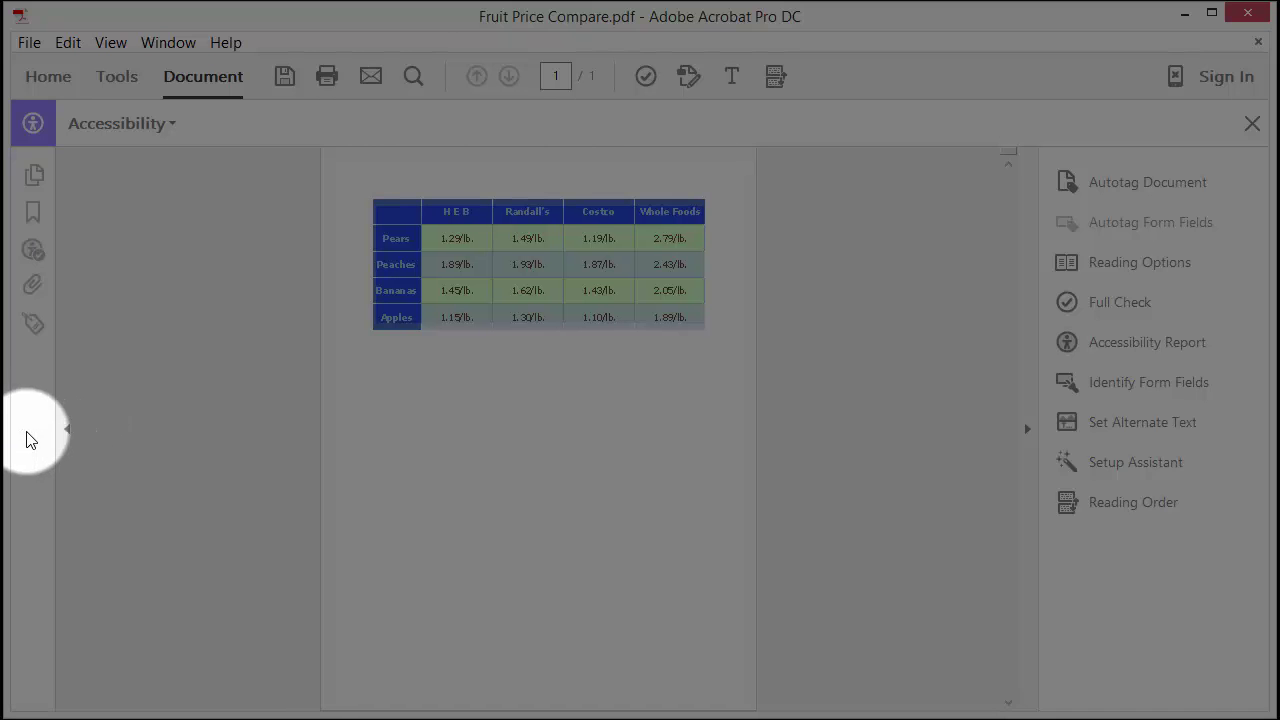
{"action": "left_click", "coordinate": [32, 330]}
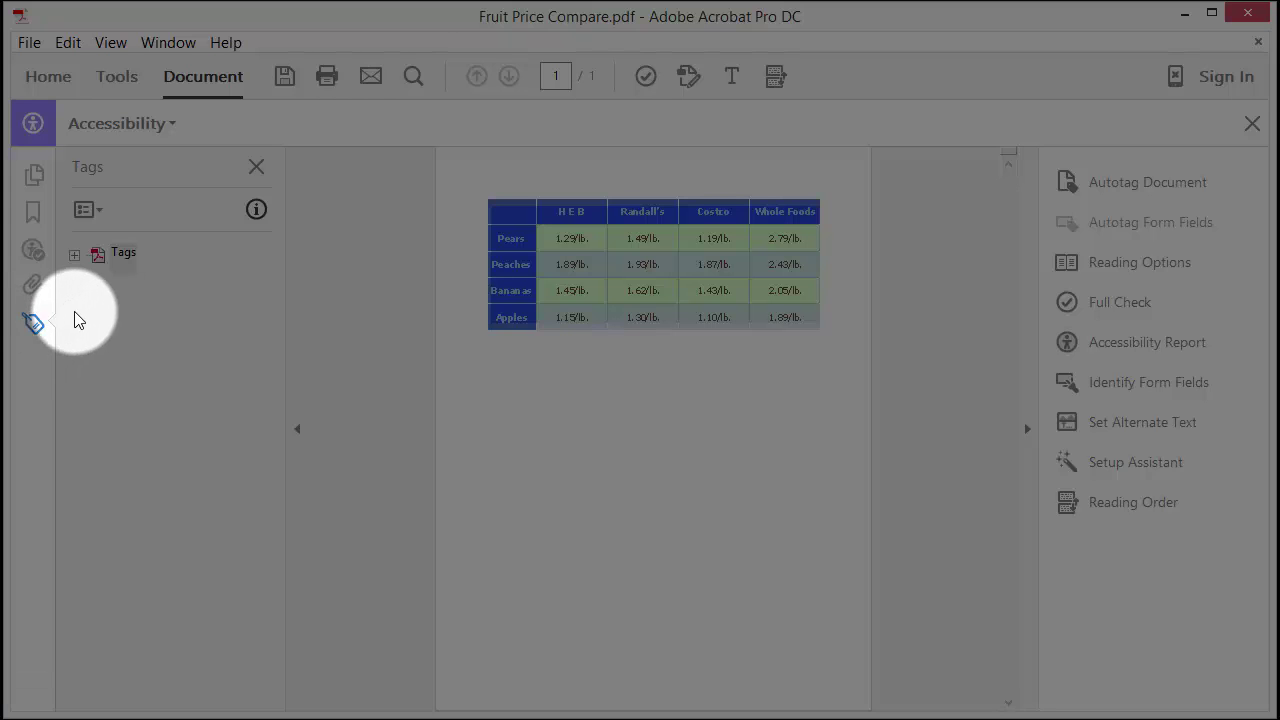
{"action": "left_click", "coordinate": [74, 257]}
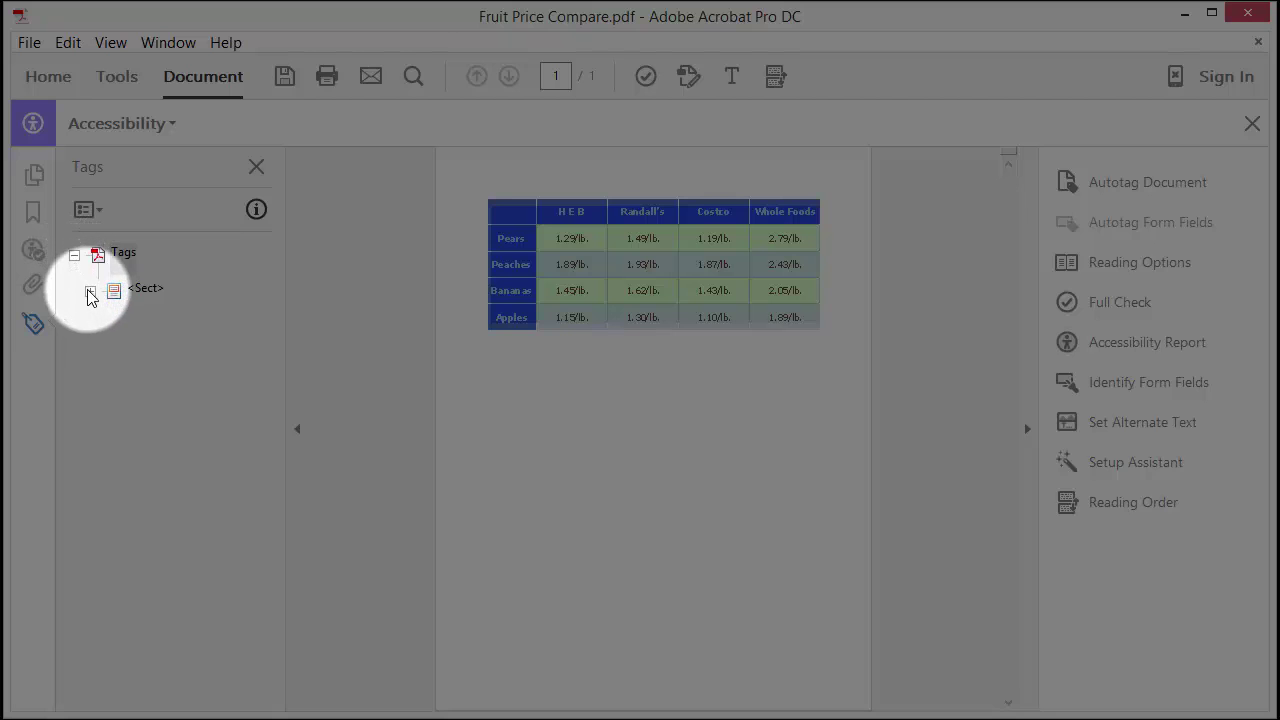
{"action": "left_click", "coordinate": [90, 292]}
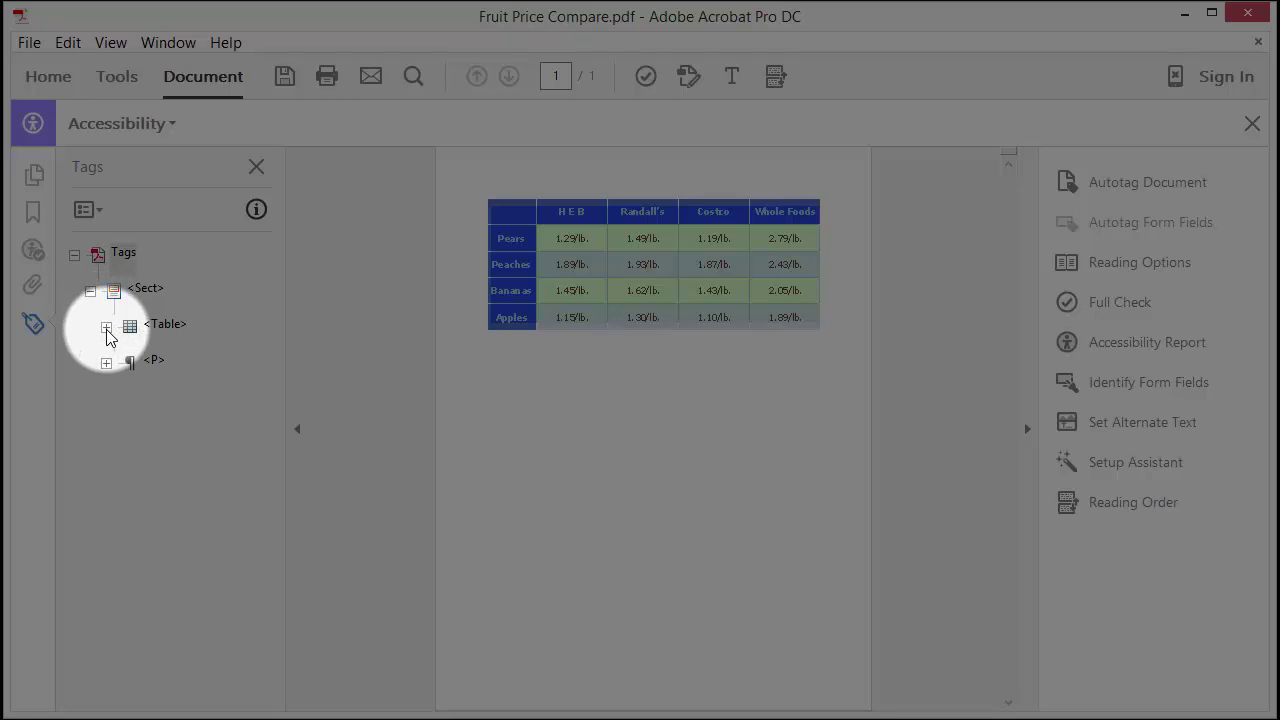
{"action": "left_click", "coordinate": [107, 330]}
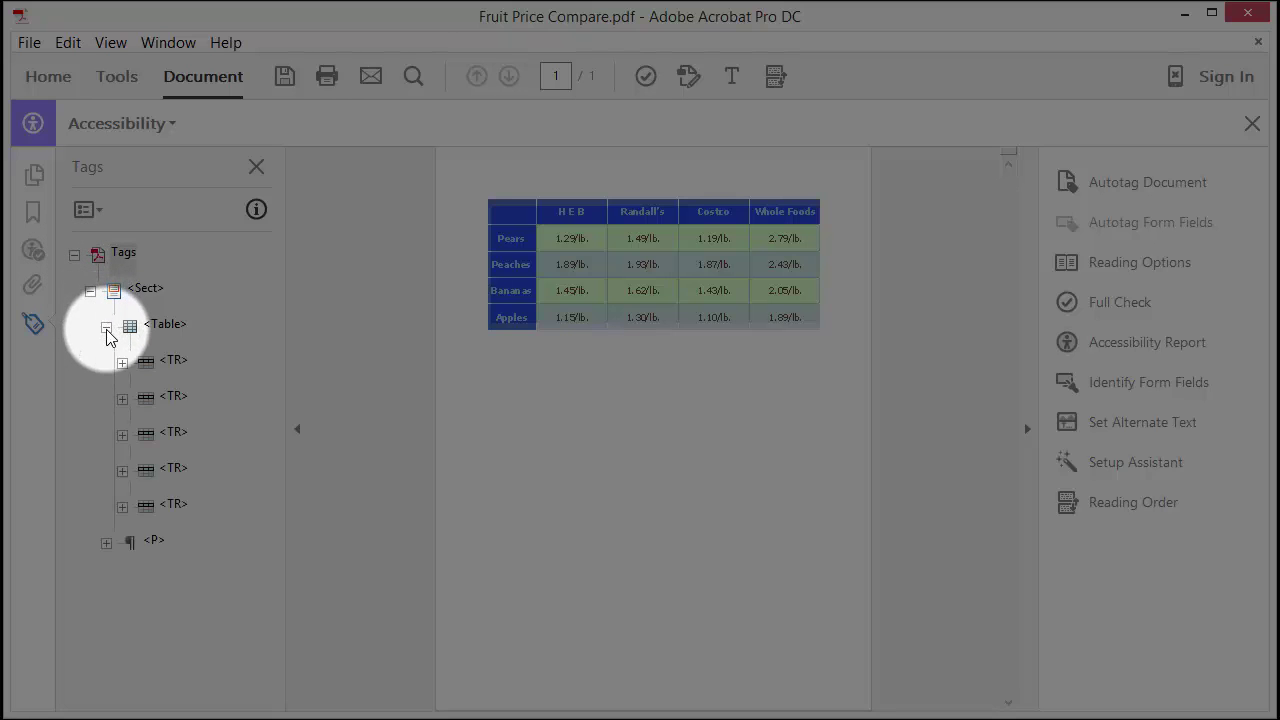
{"action": "left_click", "coordinate": [150, 369]}
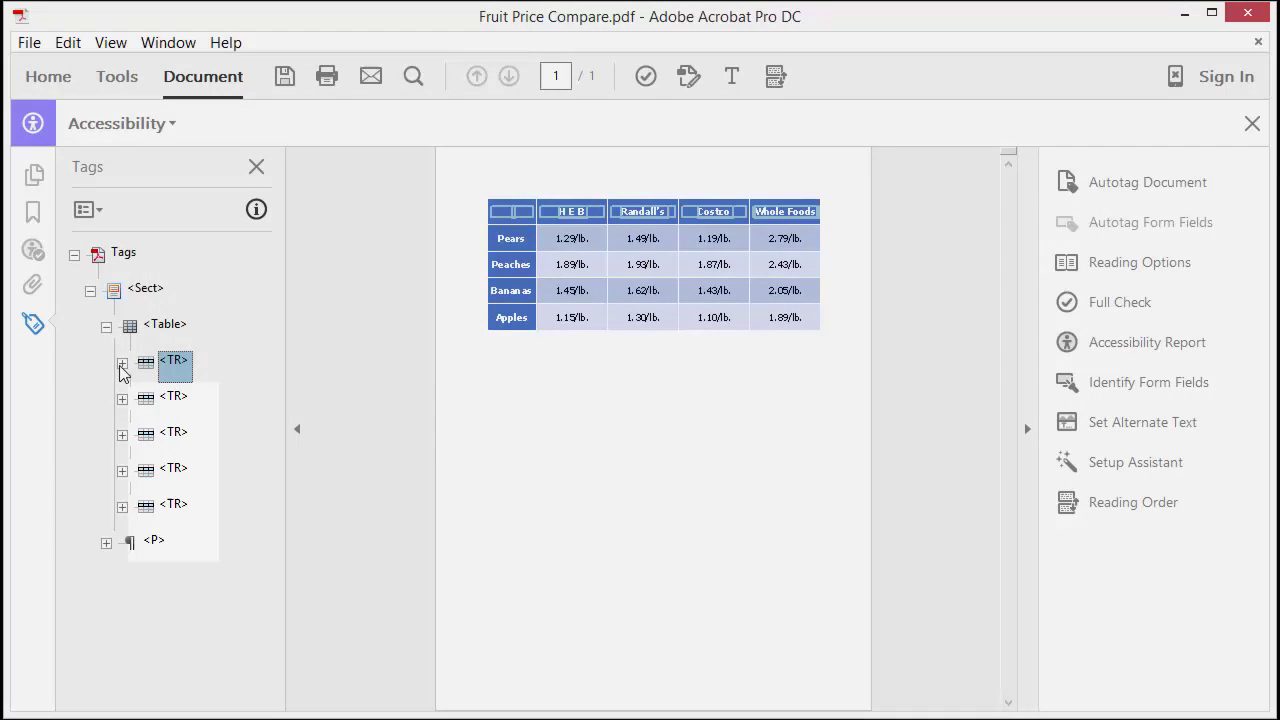
{"action": "left_click", "coordinate": [121, 364]}
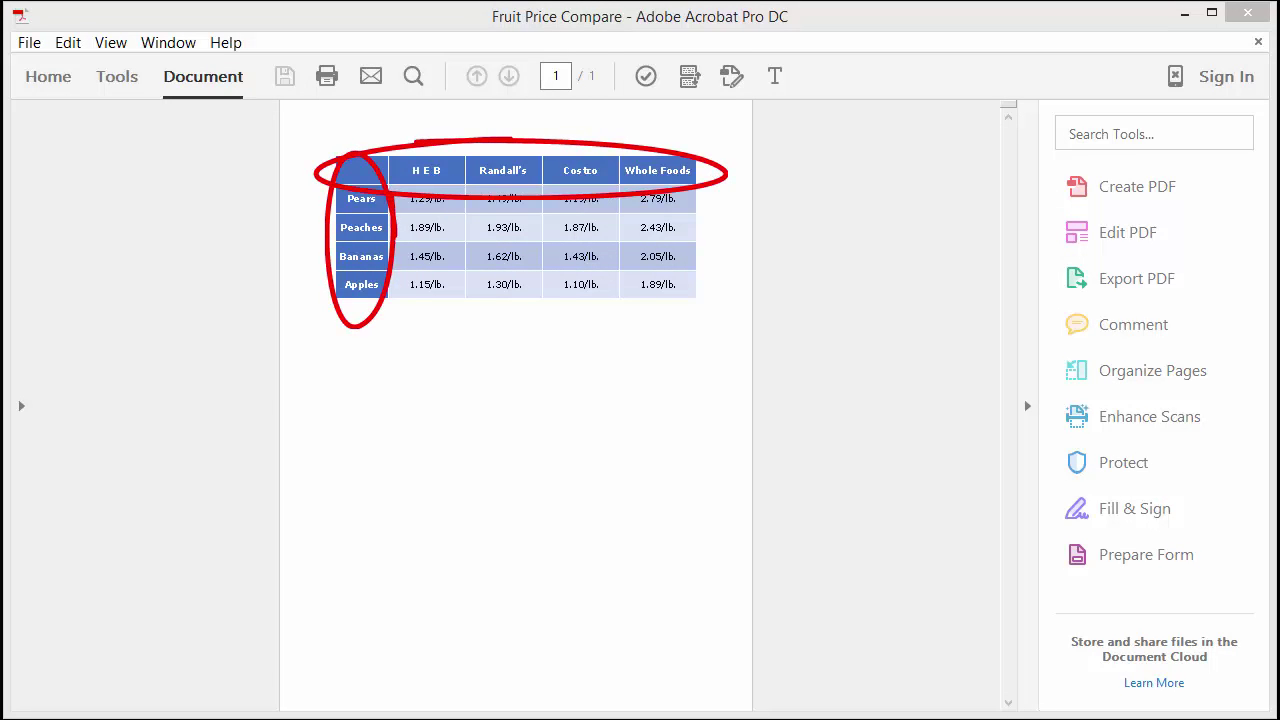
Select the fruit price table with the Reading Order accessibility tool and open it in the Table Editor.
{"action": "left_click", "coordinate": [123, 83]}
{"action": "left_click", "coordinate": [1006, 466]}
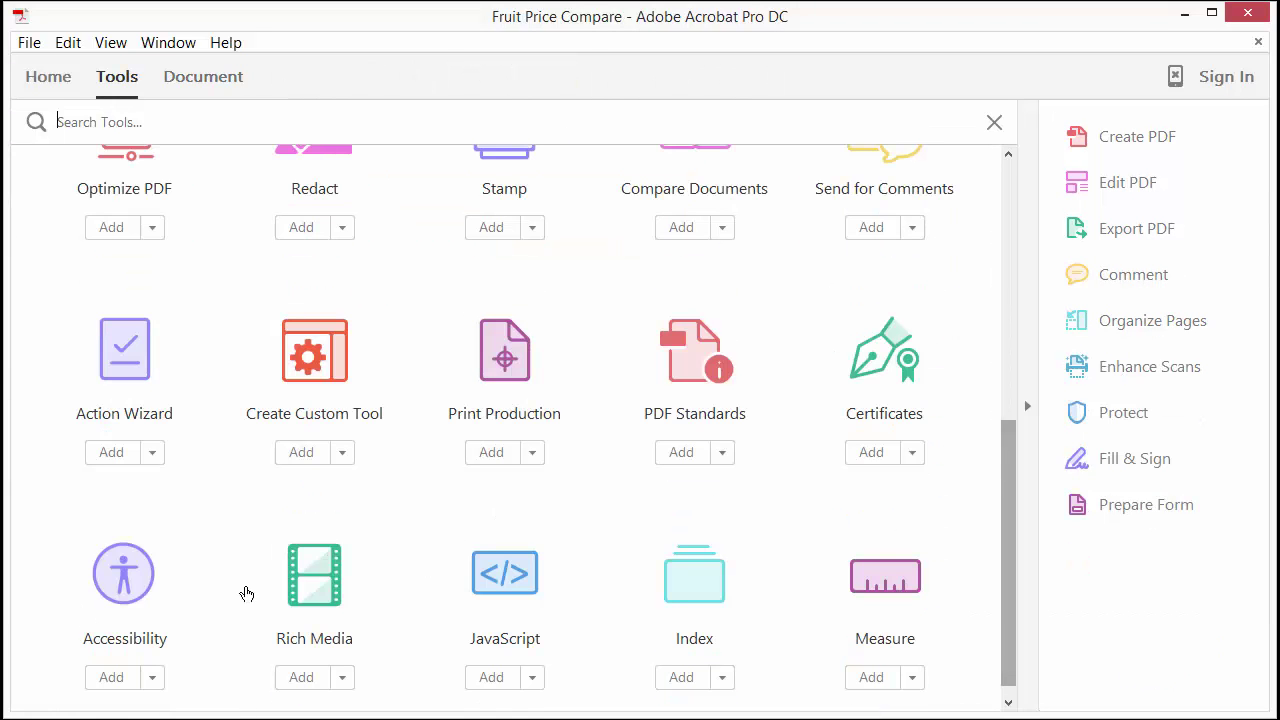
{"action": "left_click", "coordinate": [124, 576]}
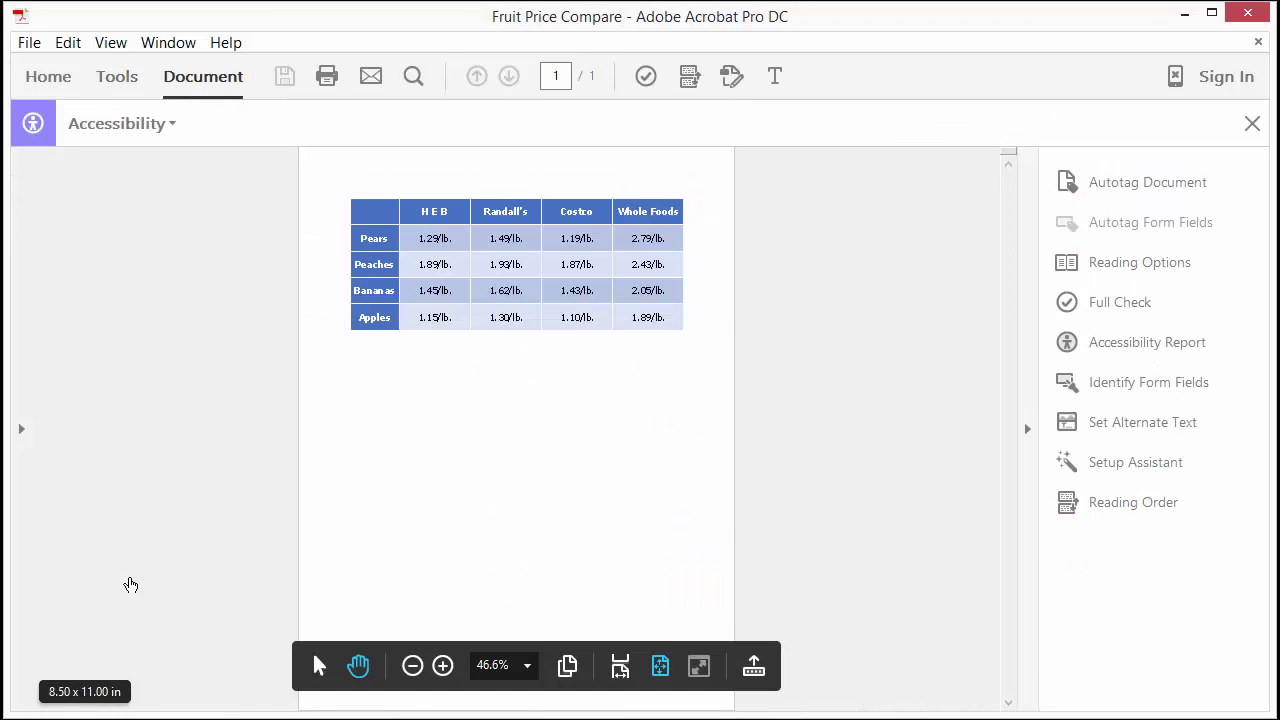
{"action": "left_click", "coordinate": [1120, 508]}
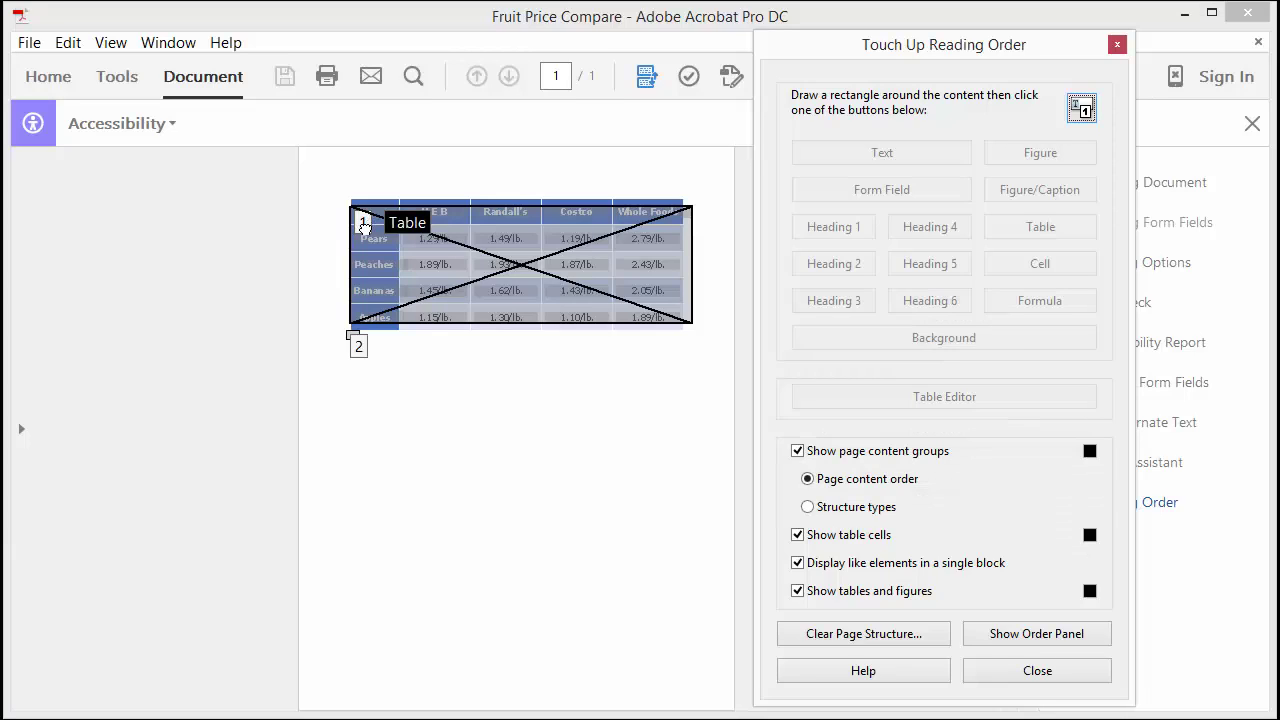
{"action": "left_click", "coordinate": [363, 221]}
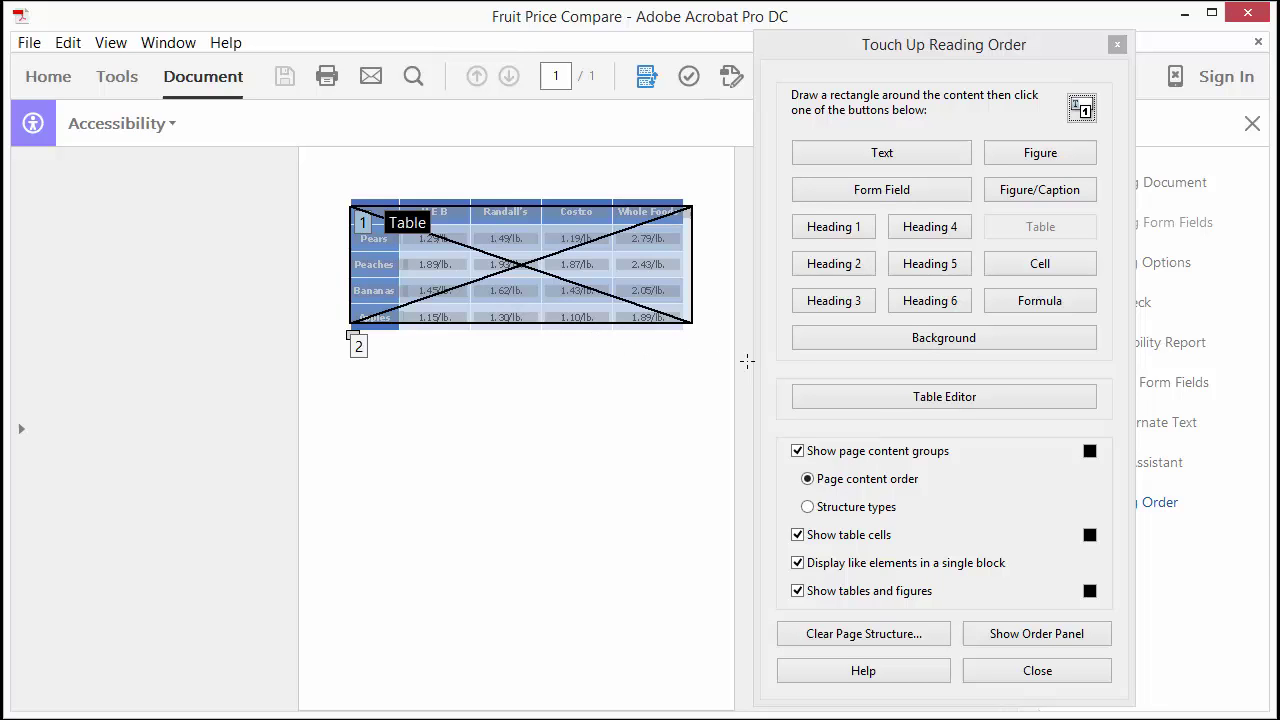
{"action": "left_click", "coordinate": [943, 398]}
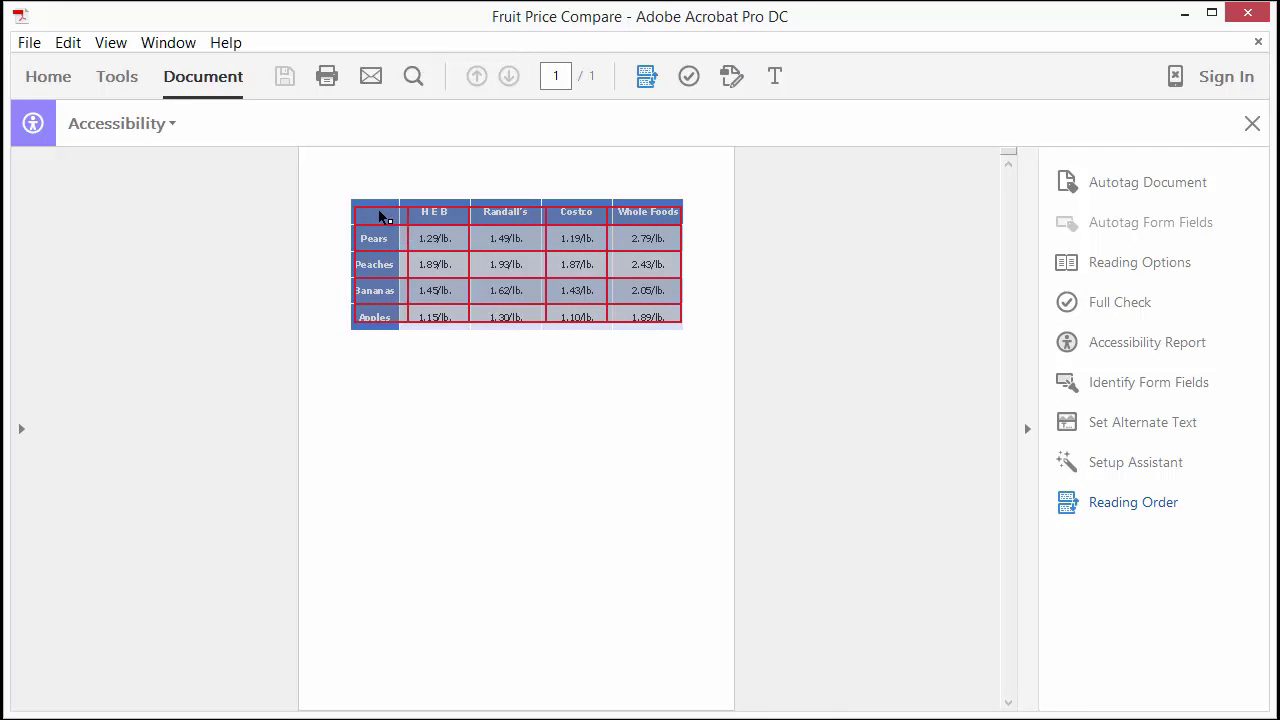
Set all five cells of the table's top row, from the blank corner to Whole Foods, as header cells with Column scope.
{"action": "left_click_drag", "start_coordinate": [390, 215], "coordinate": [677, 229]}
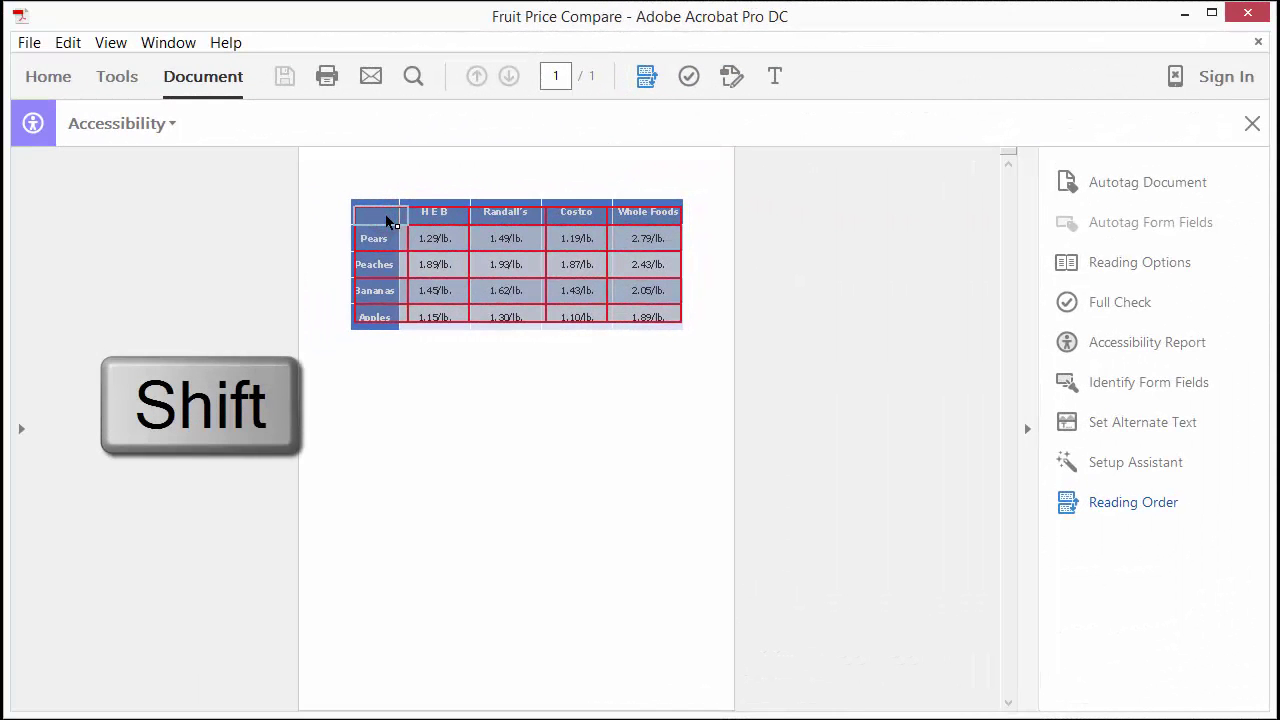
{"action": "left_click", "coordinate": [423, 220], "text": "shift"}
{"action": "left_click", "coordinate": [498, 218], "text": "shift"}
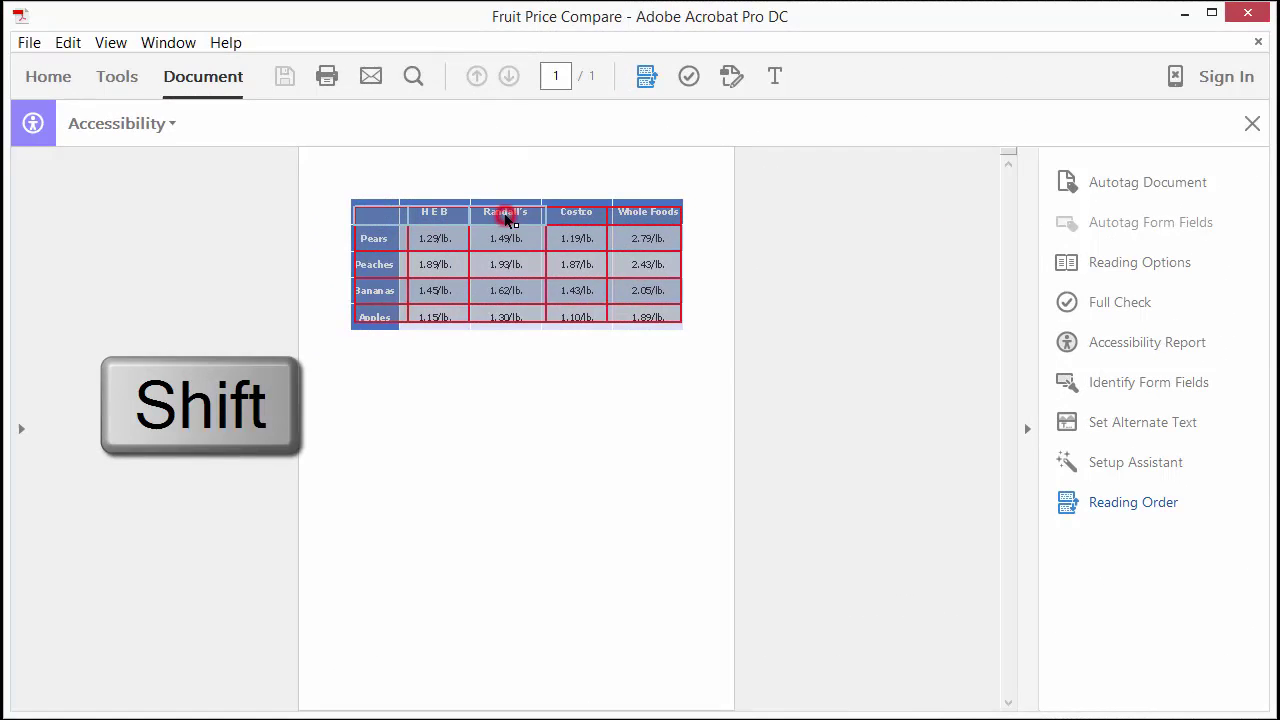
{"action": "left_click", "coordinate": [572, 219], "text": "shift"}
{"action": "left_click", "coordinate": [642, 218], "text": "shift"}
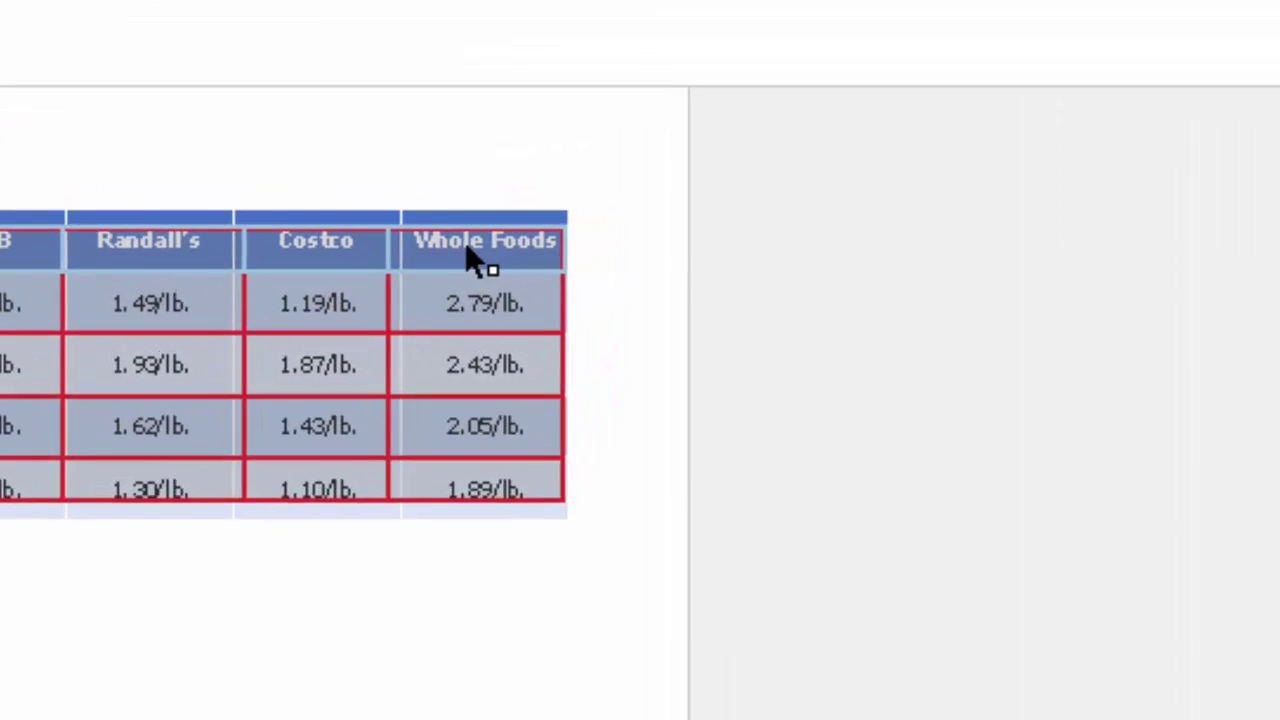
{"action": "right_click", "coordinate": [641, 219]}
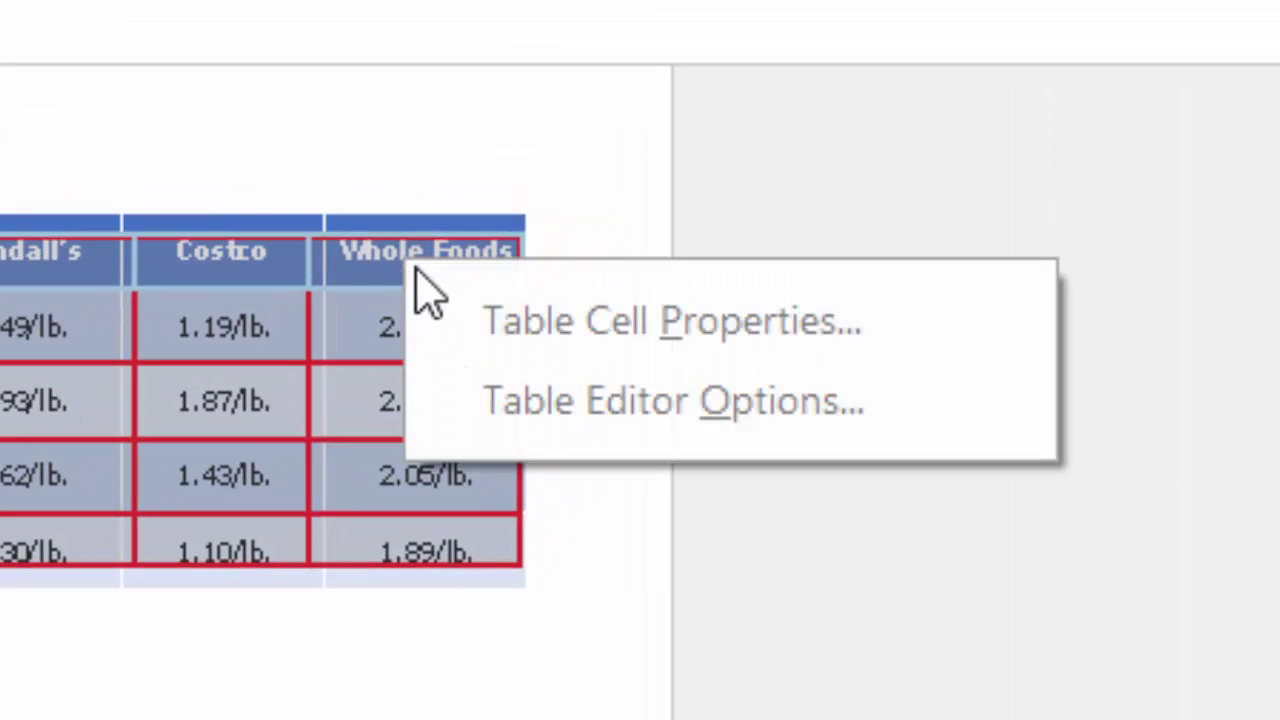
{"action": "left_click", "coordinate": [462, 320]}
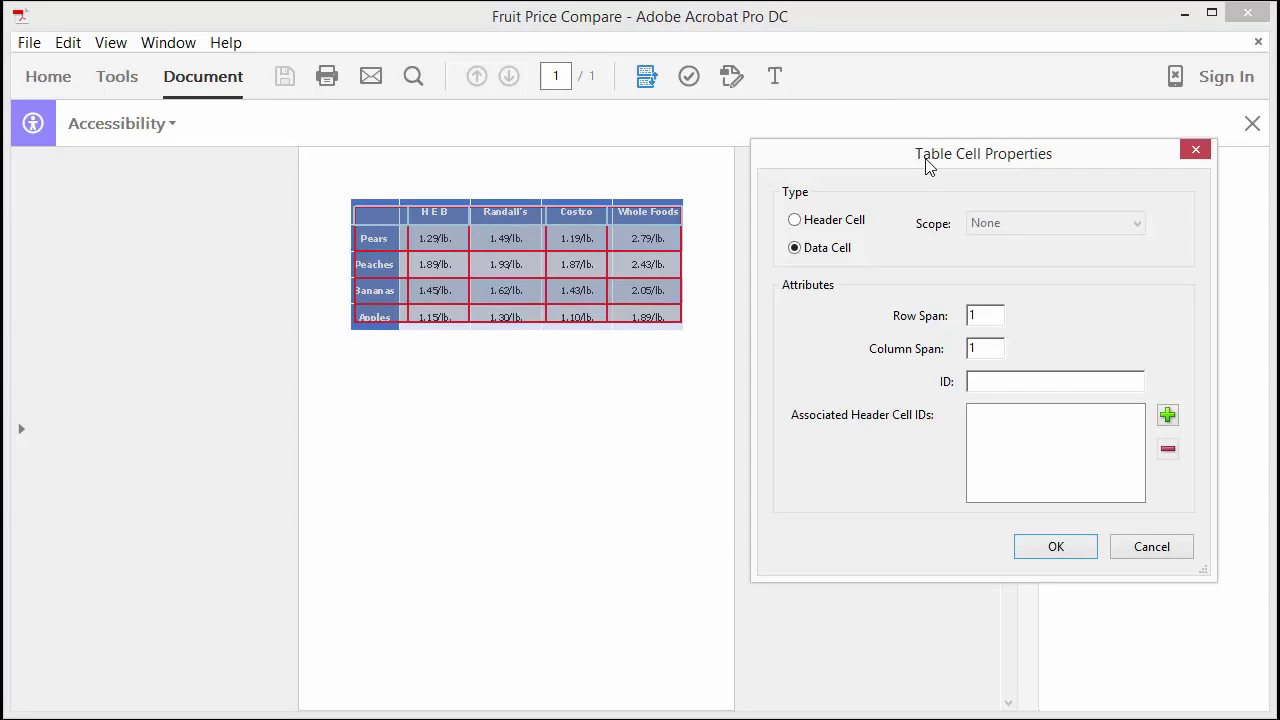
{"action": "left_click", "coordinate": [795, 221]}
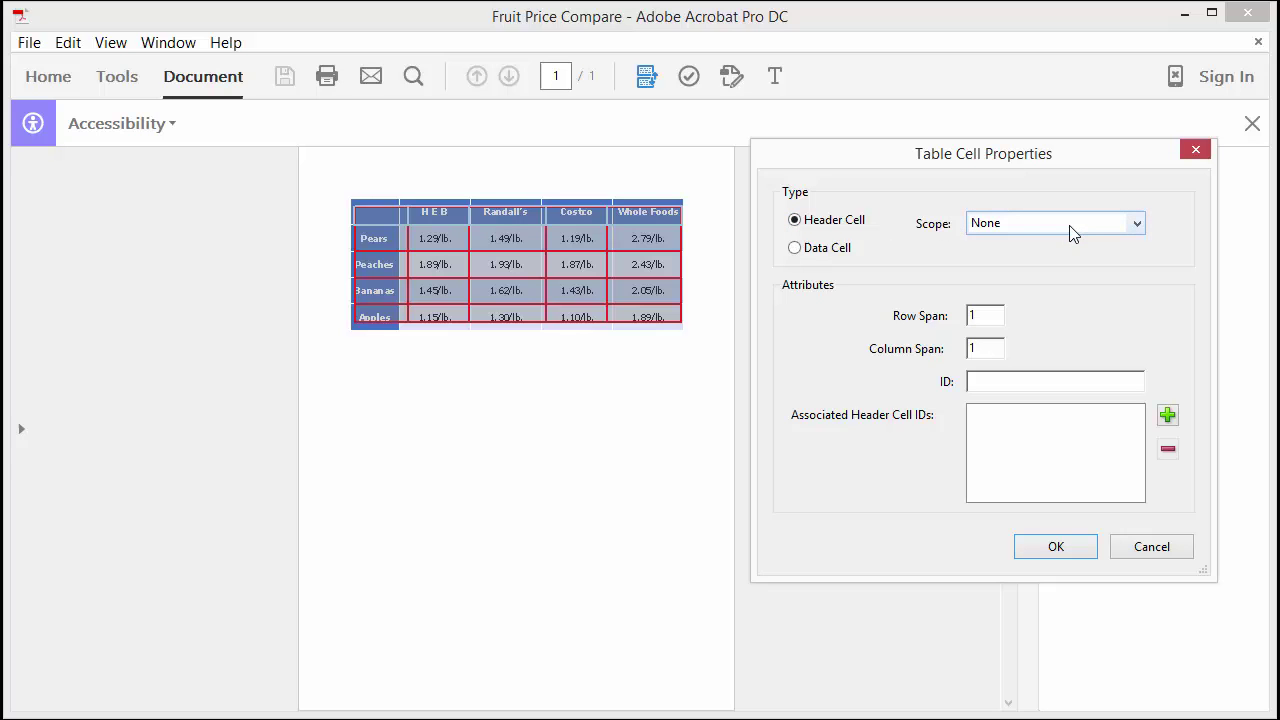
{"action": "left_click", "coordinate": [1139, 228]}
{"action": "left_click", "coordinate": [1139, 226]}
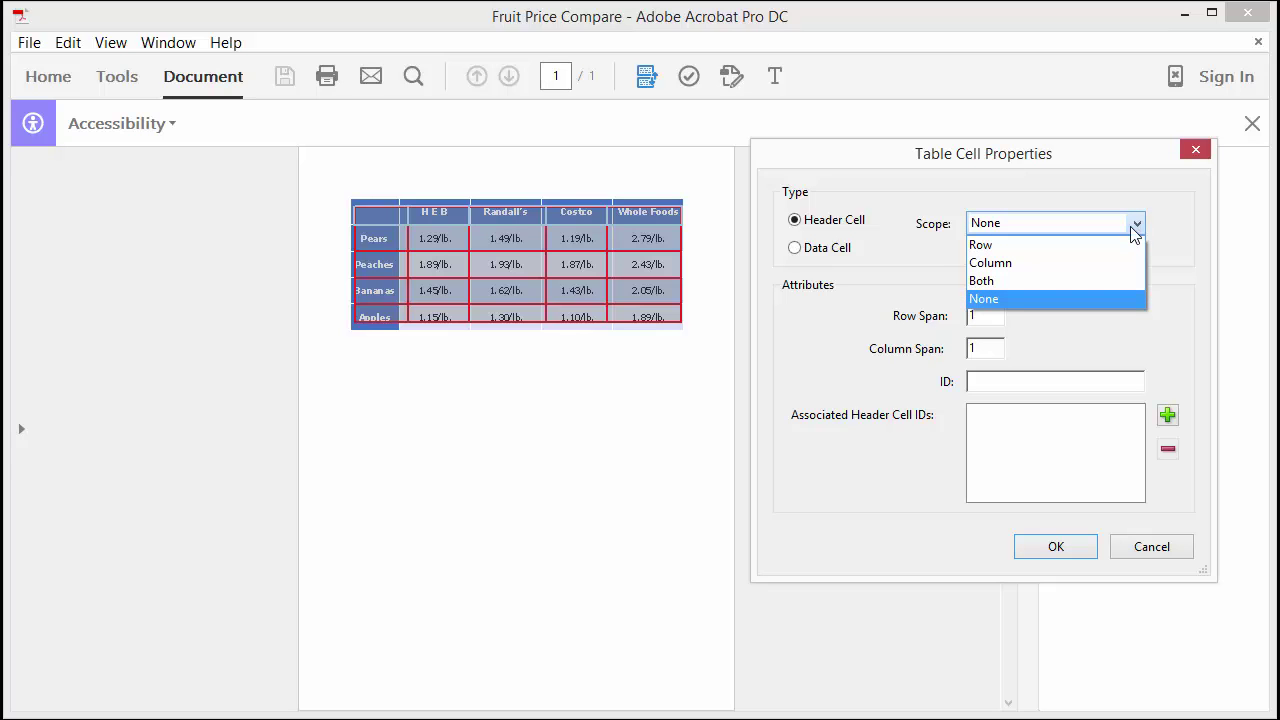
{"action": "left_click", "coordinate": [1030, 263]}
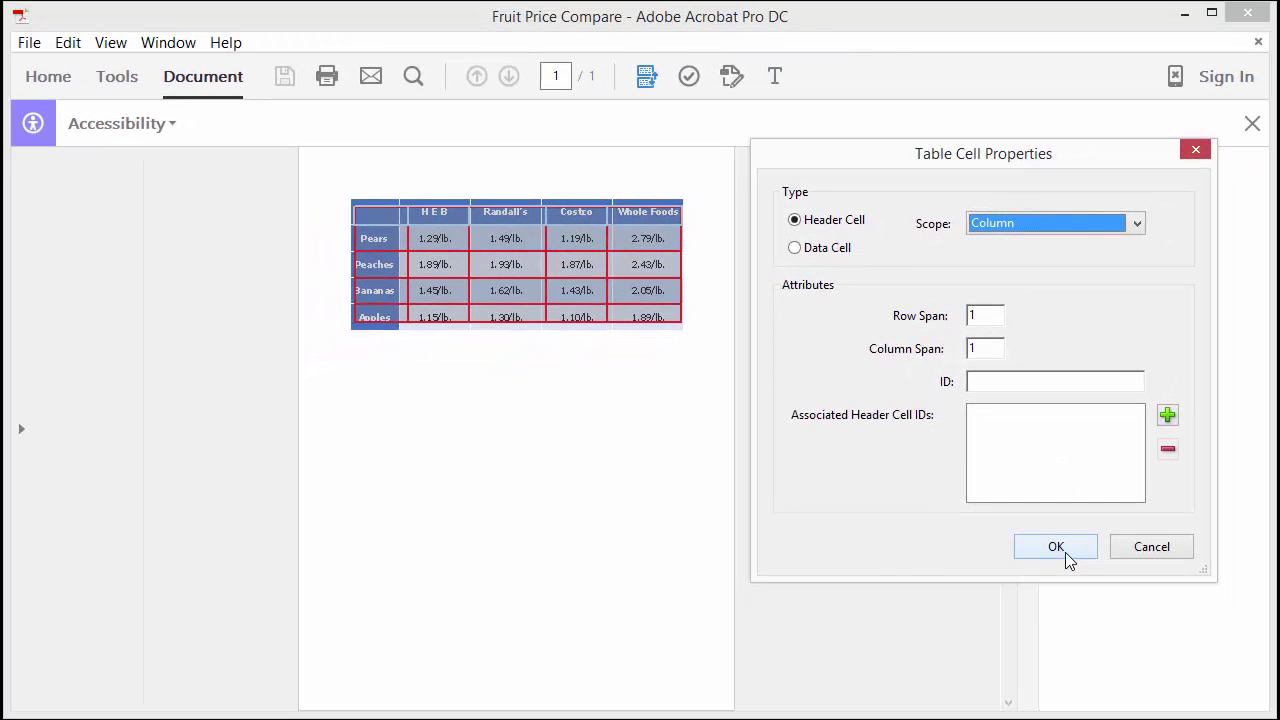
{"action": "left_click", "coordinate": [1150, 716]}
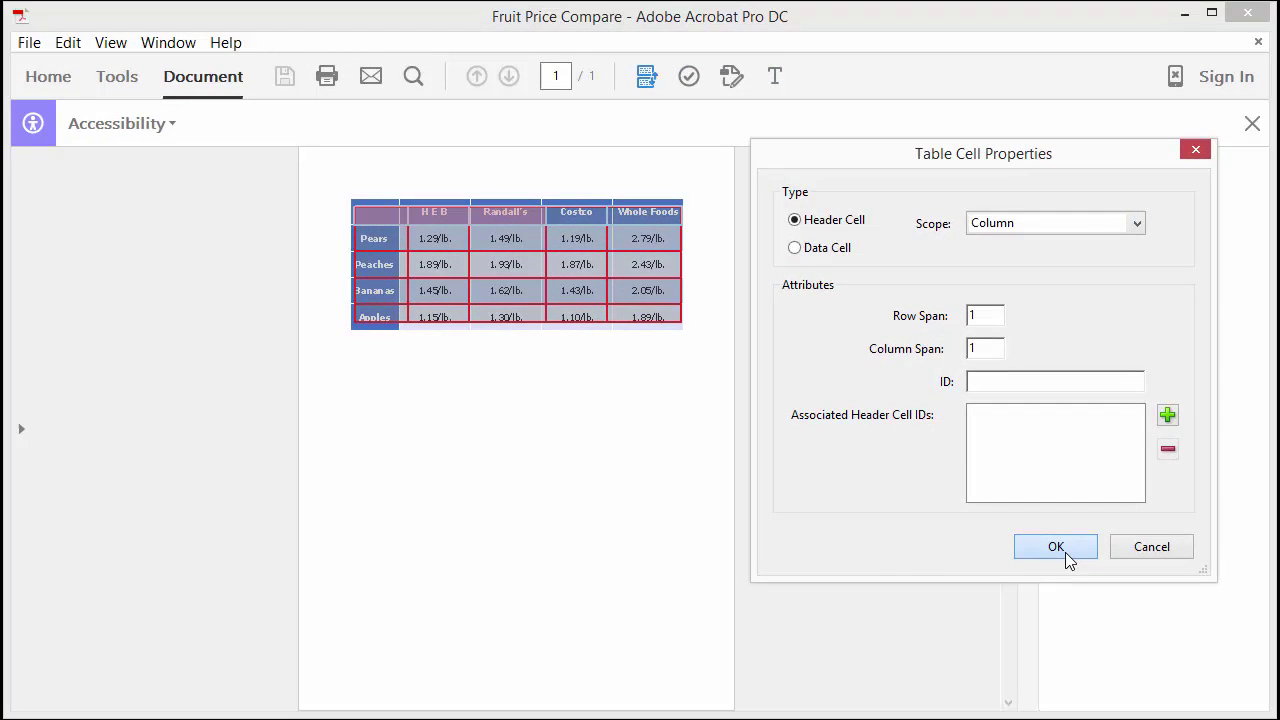
{"action": "left_click", "coordinate": [1056, 548]}
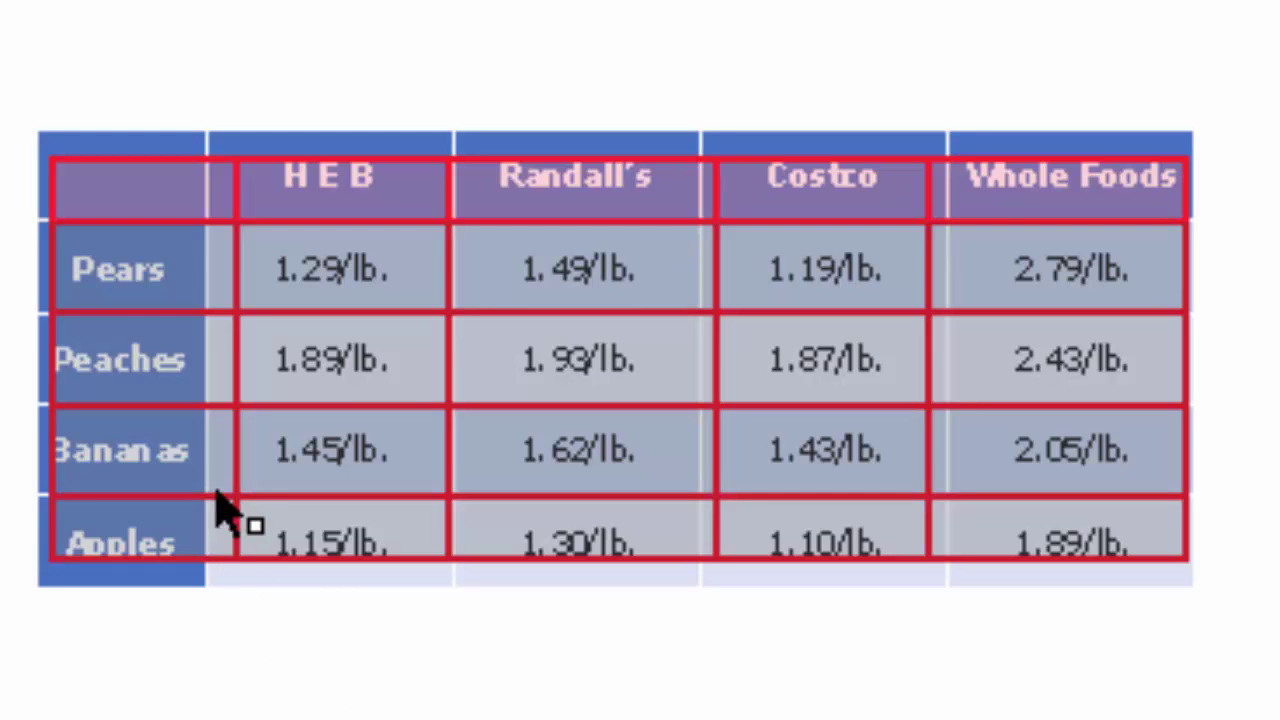
Set the four fruit name cells, Pears through Apples, as header cells with Row scope.
{"action": "left_click", "coordinate": [80, 262]}
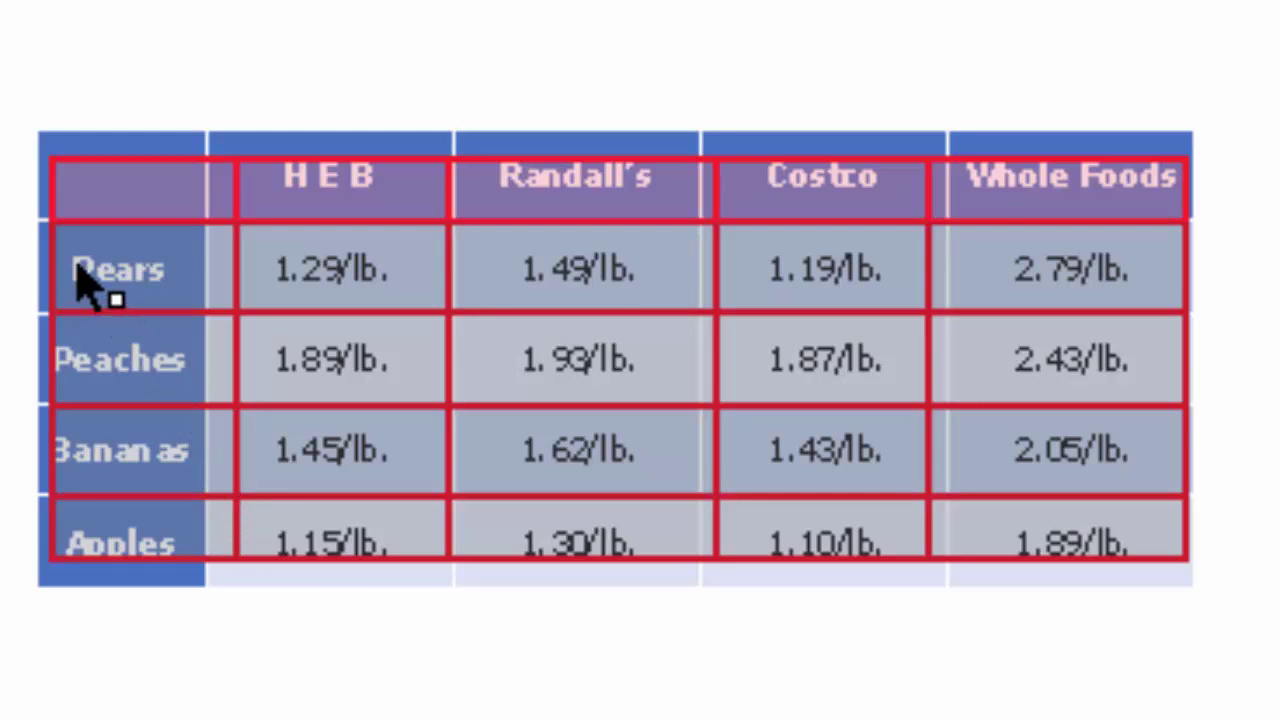
{"action": "left_click_drag", "start_coordinate": [140, 375], "coordinate": [163, 560]}
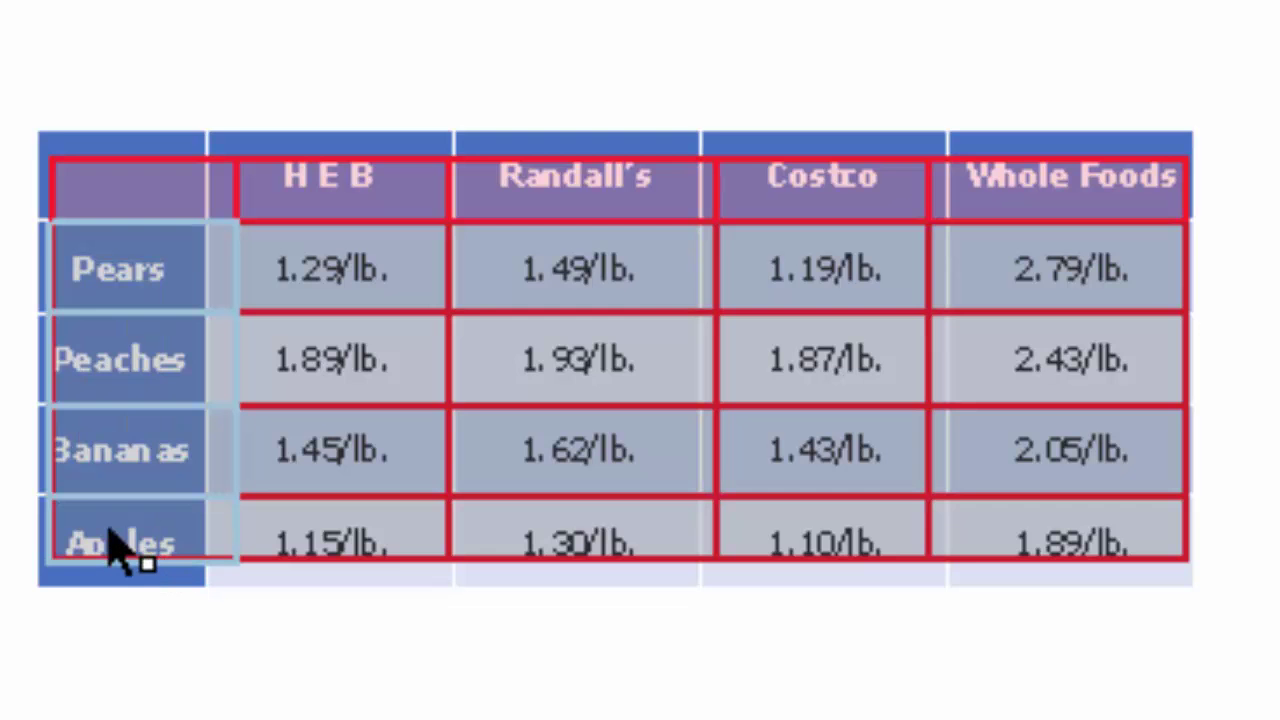
{"action": "right_click", "coordinate": [117, 548]}
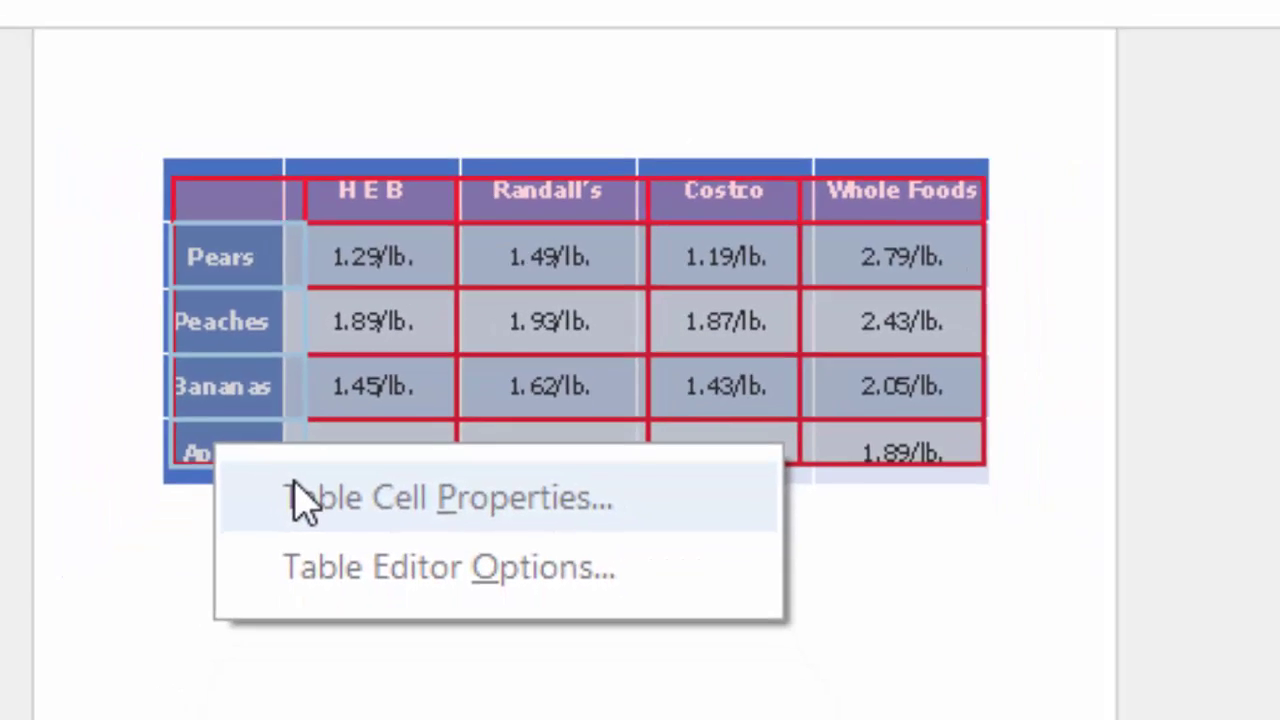
{"action": "left_click", "coordinate": [220, 605]}
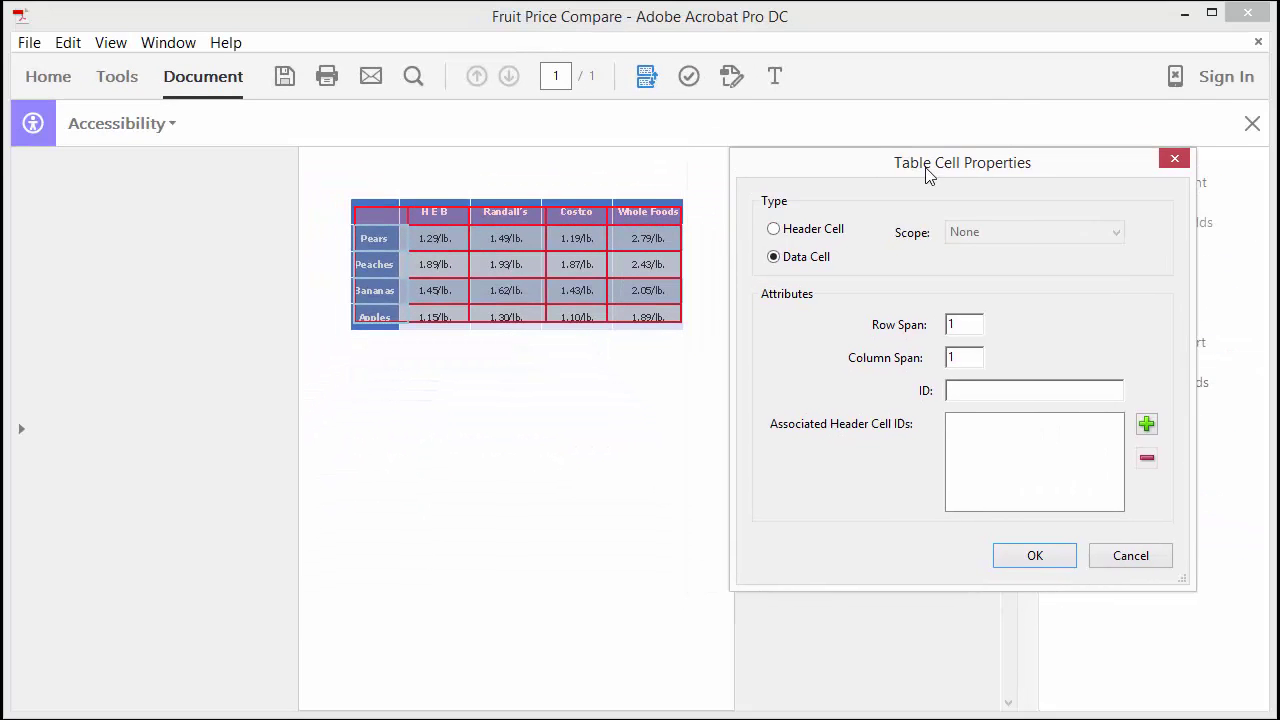
{"action": "left_click_drag", "start_coordinate": [928, 174], "coordinate": [954, 182]}
{"action": "left_click", "coordinate": [845, 246]}
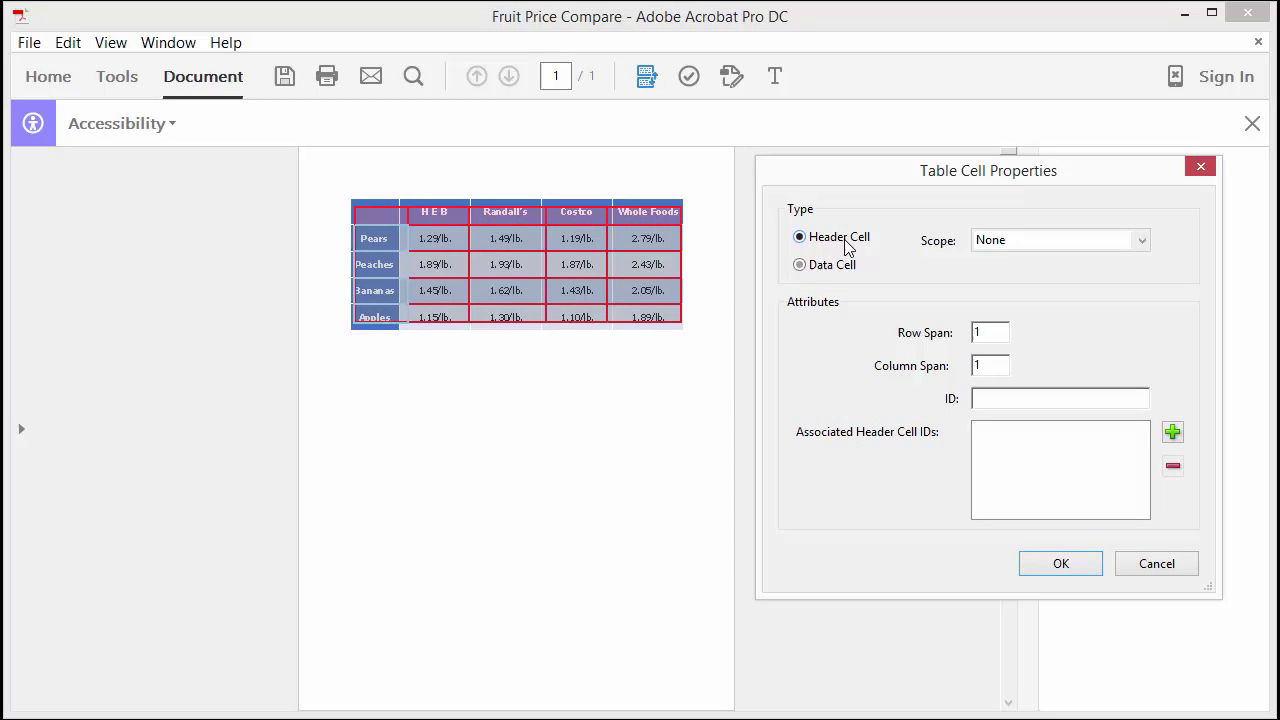
{"action": "left_click", "coordinate": [1141, 248]}
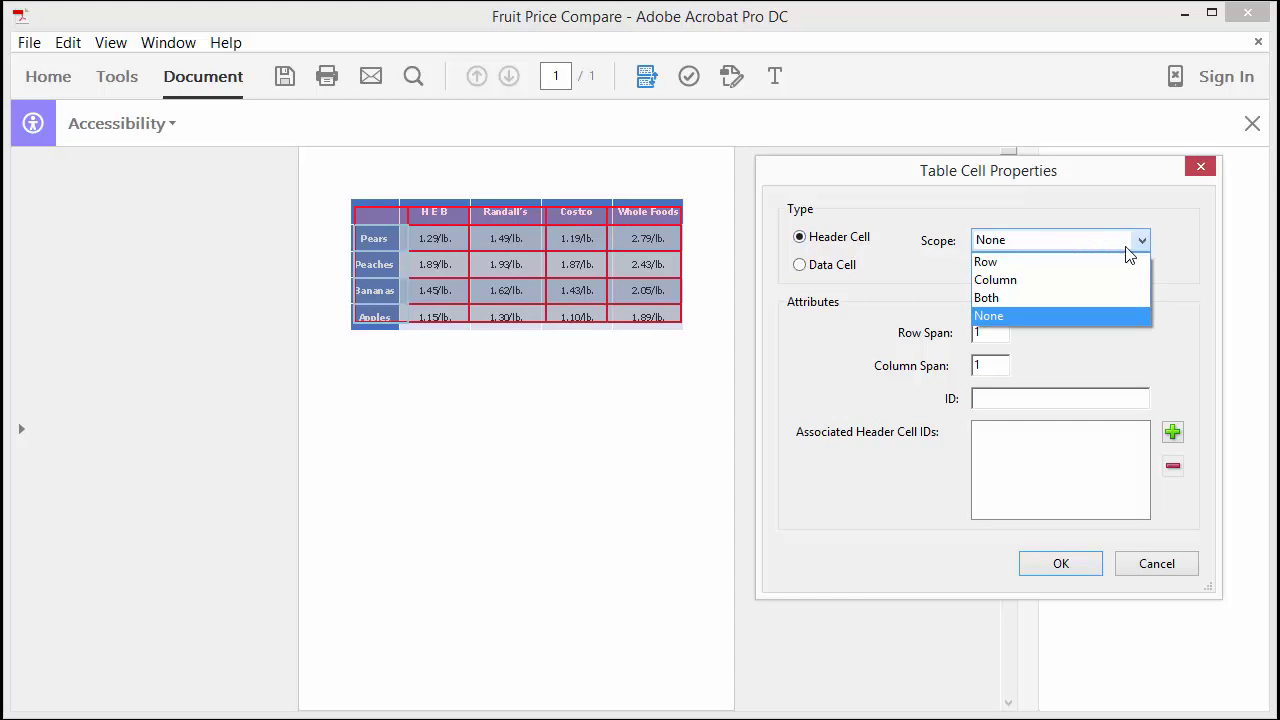
{"action": "left_click", "coordinate": [1092, 261]}
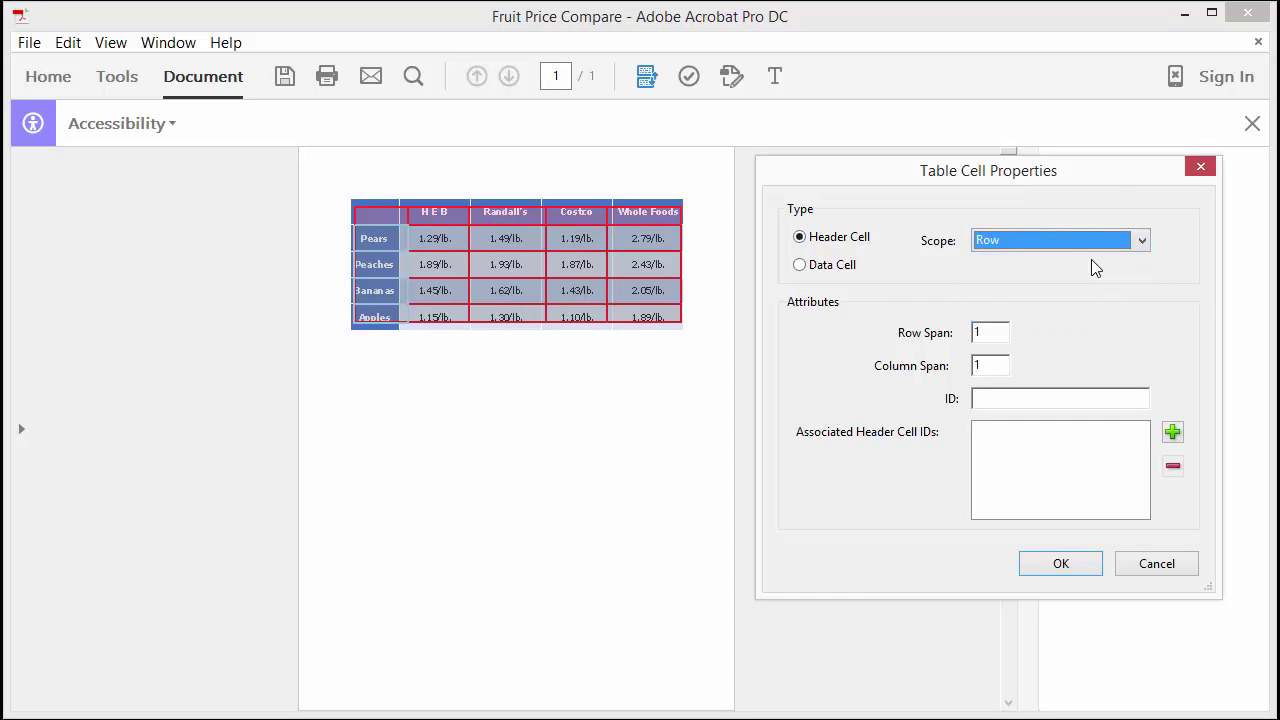
{"action": "left_click", "coordinate": [1045, 566]}
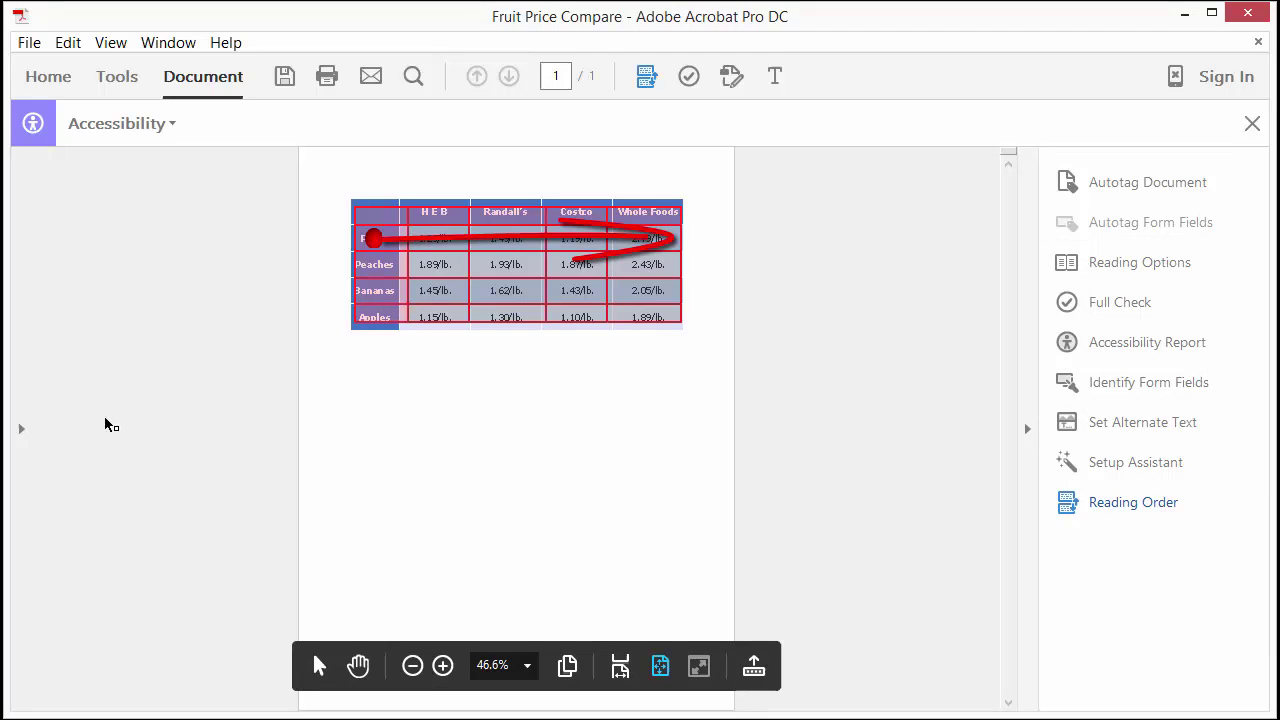
Examine the tag tree, expanding the section, the table and its first two rows to check the header cell tags.
{"action": "left_click", "coordinate": [22, 431]}
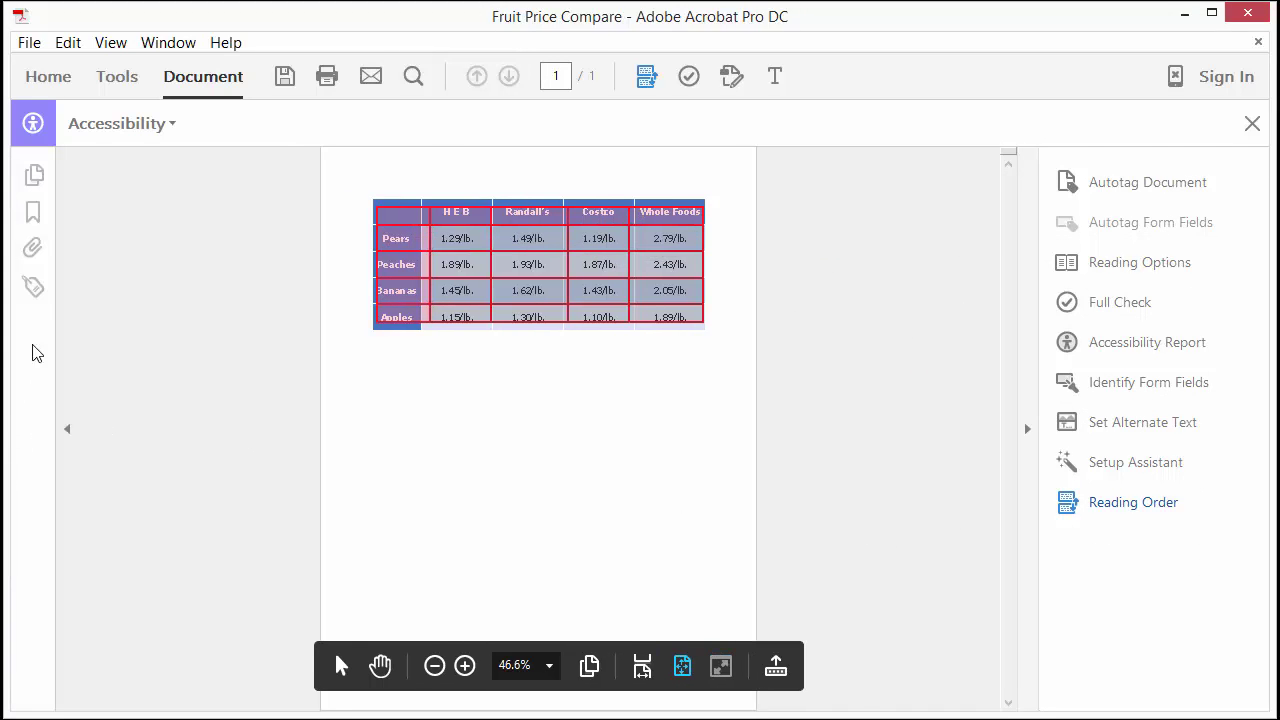
{"action": "left_click", "coordinate": [33, 286]}
{"action": "left_click", "coordinate": [75, 257]}
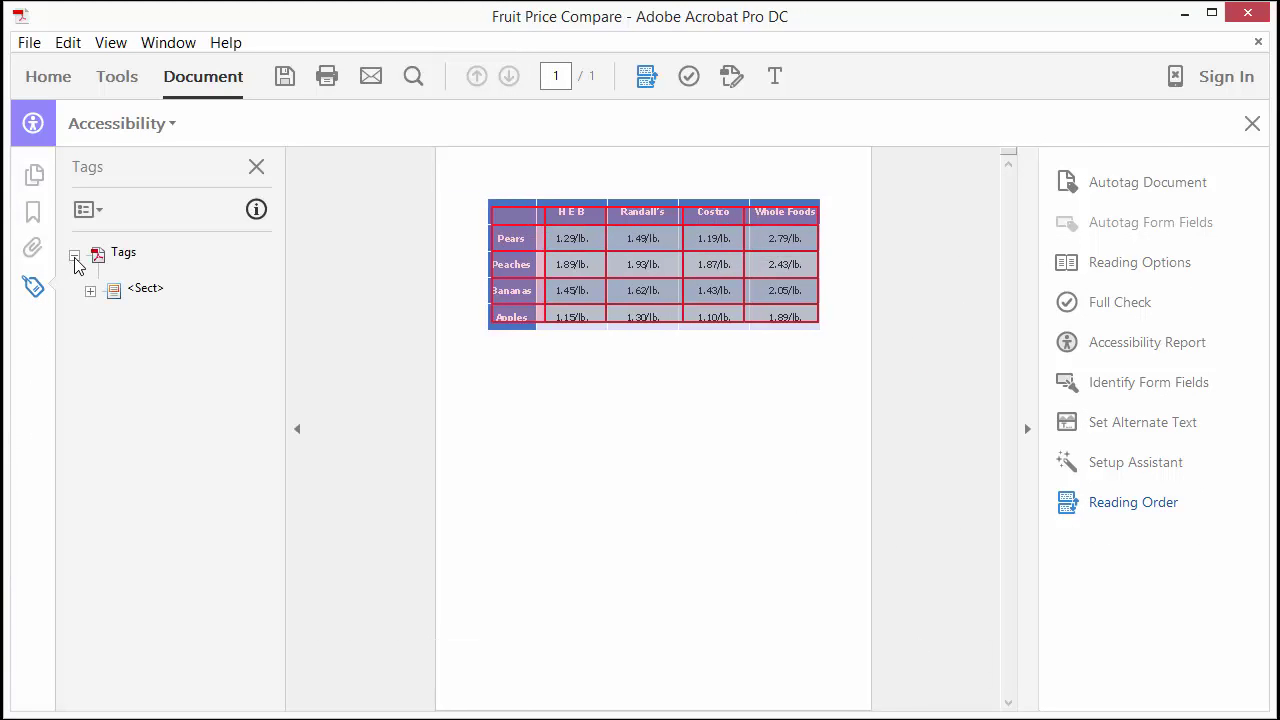
{"action": "left_click", "coordinate": [90, 292]}
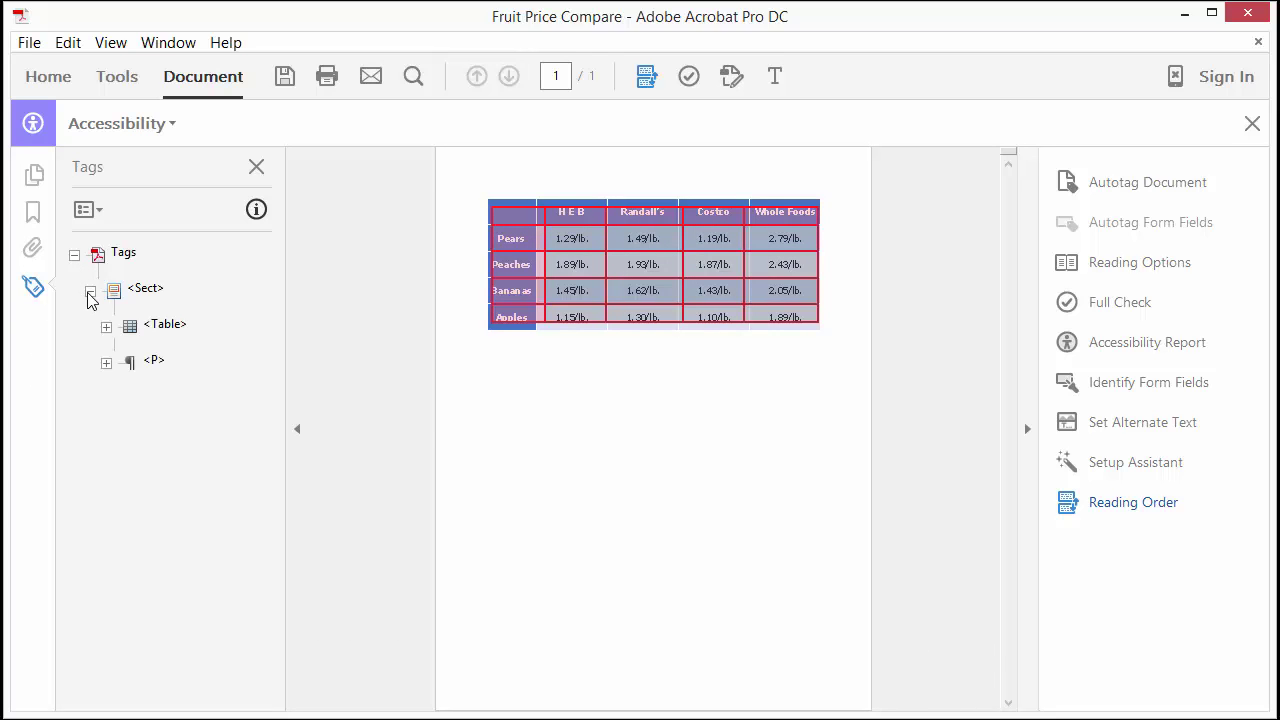
{"action": "left_click", "coordinate": [106, 328]}
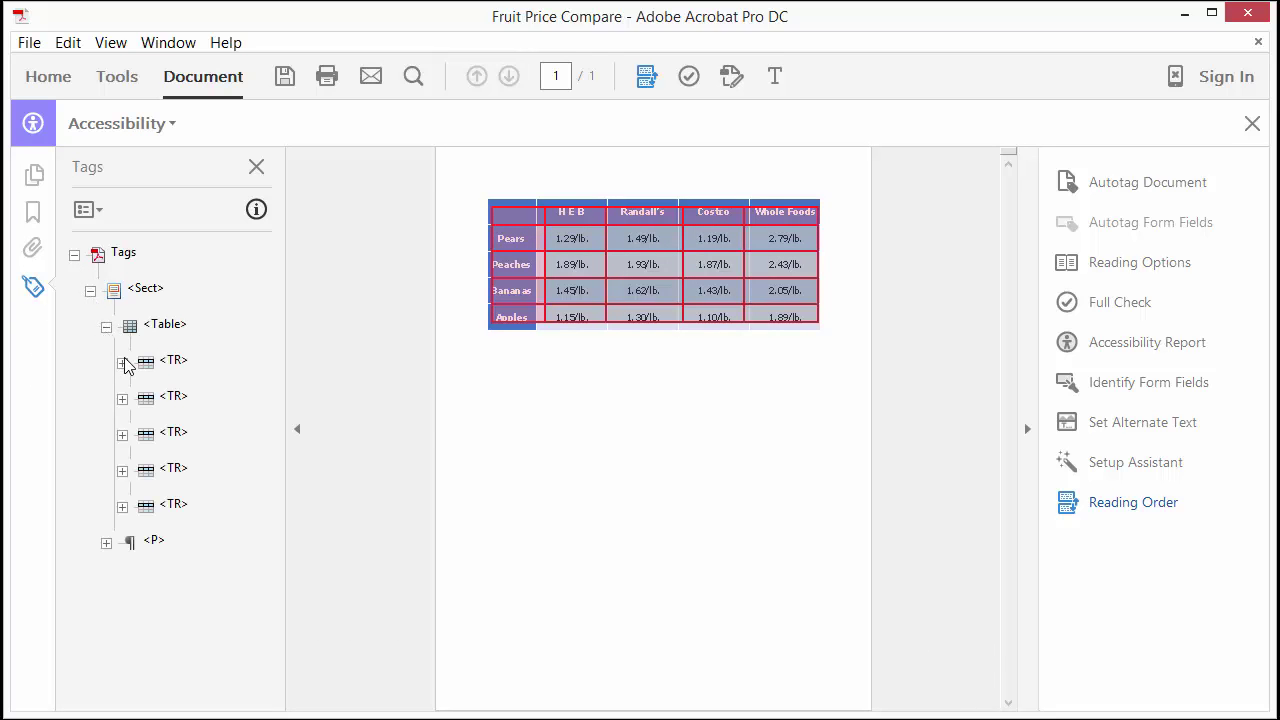
{"action": "left_click", "coordinate": [122, 364]}
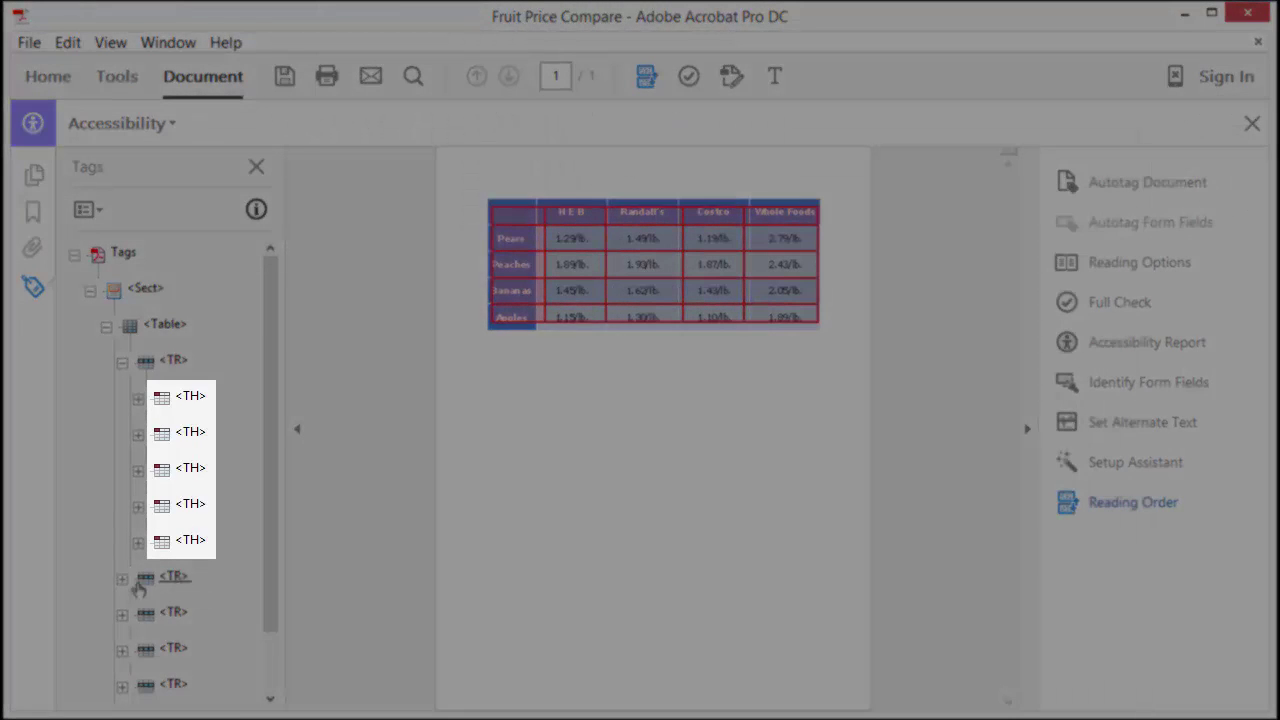
{"action": "left_click", "coordinate": [121, 580]}
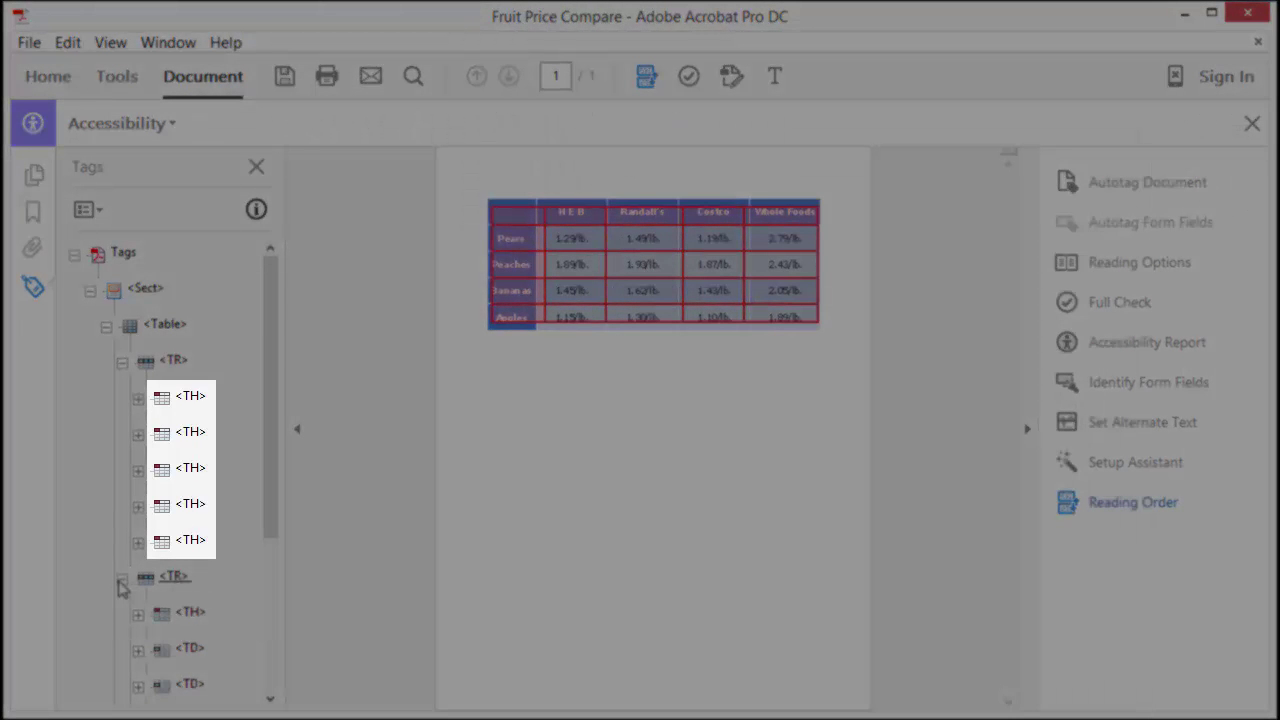
{"action": "left_click", "coordinate": [271, 700]}
{"action": "left_click", "coordinate": [271, 700]}
{"action": "left_click", "coordinate": [271, 700]}
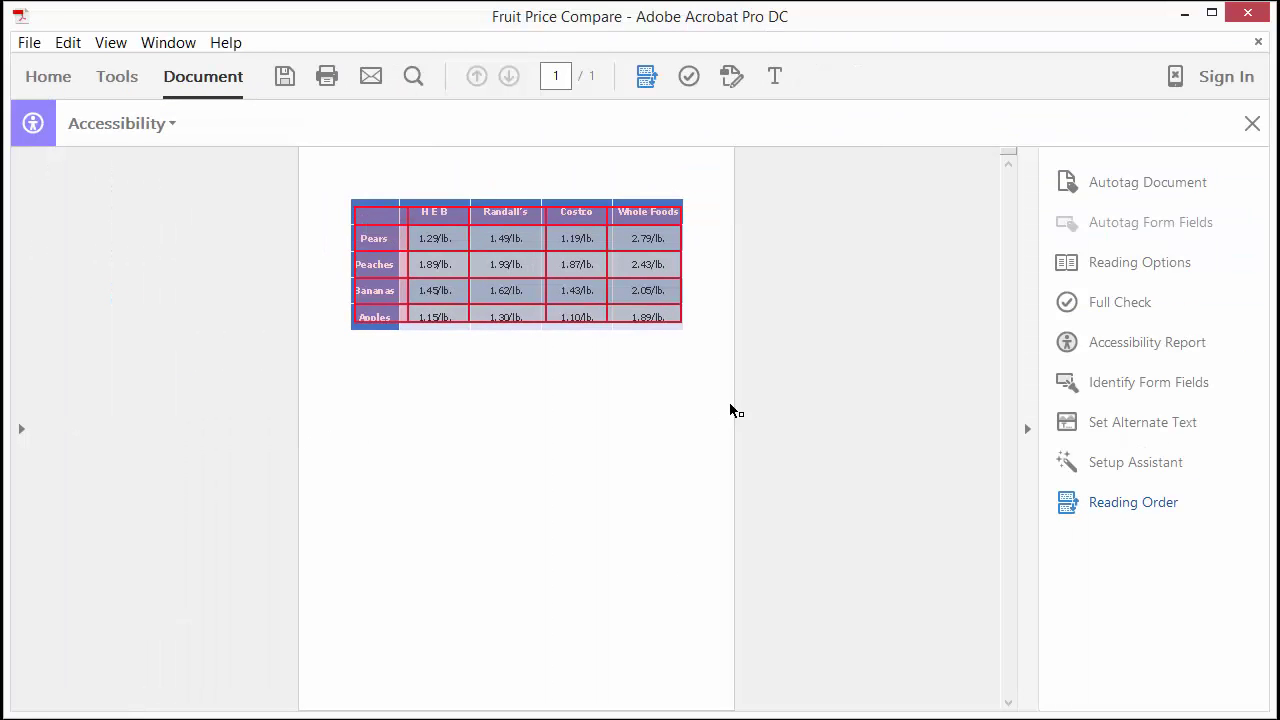
Run the full accessibility check on all pages and expand the Tables results.
{"action": "left_click", "coordinate": [1119, 303]}
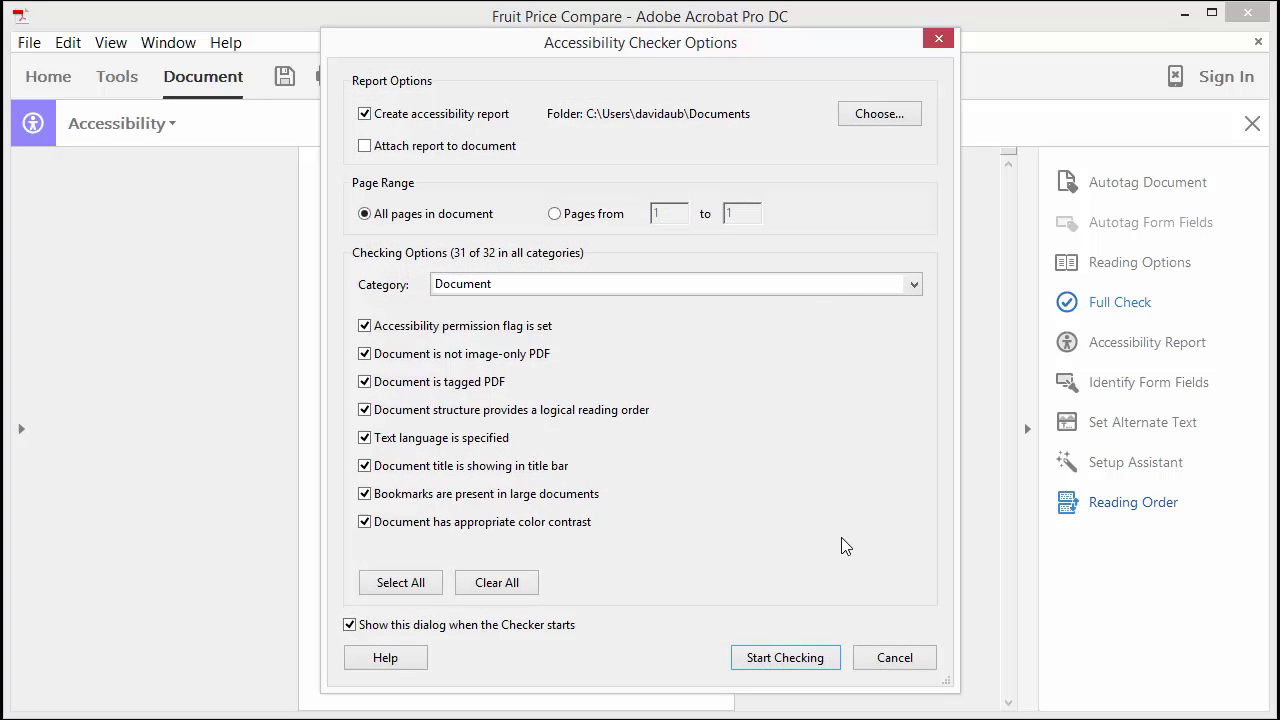
{"action": "left_click", "coordinate": [780, 658]}
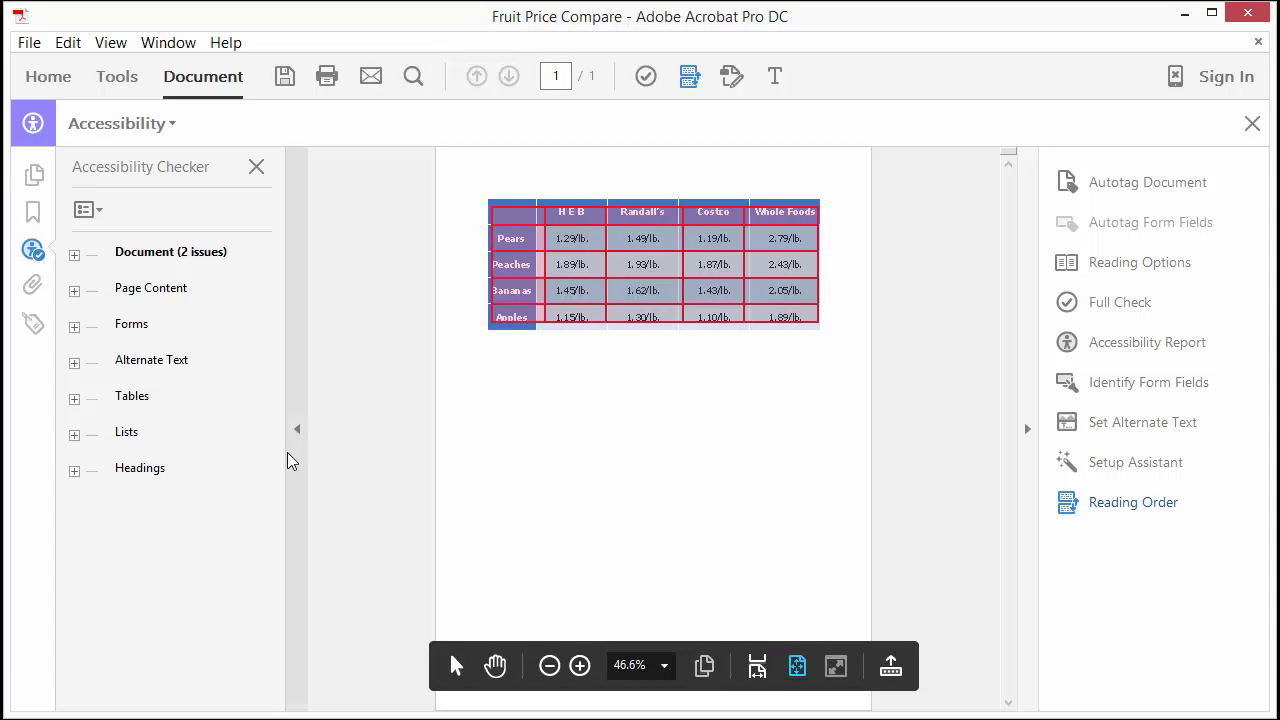
{"action": "left_click", "coordinate": [75, 399]}
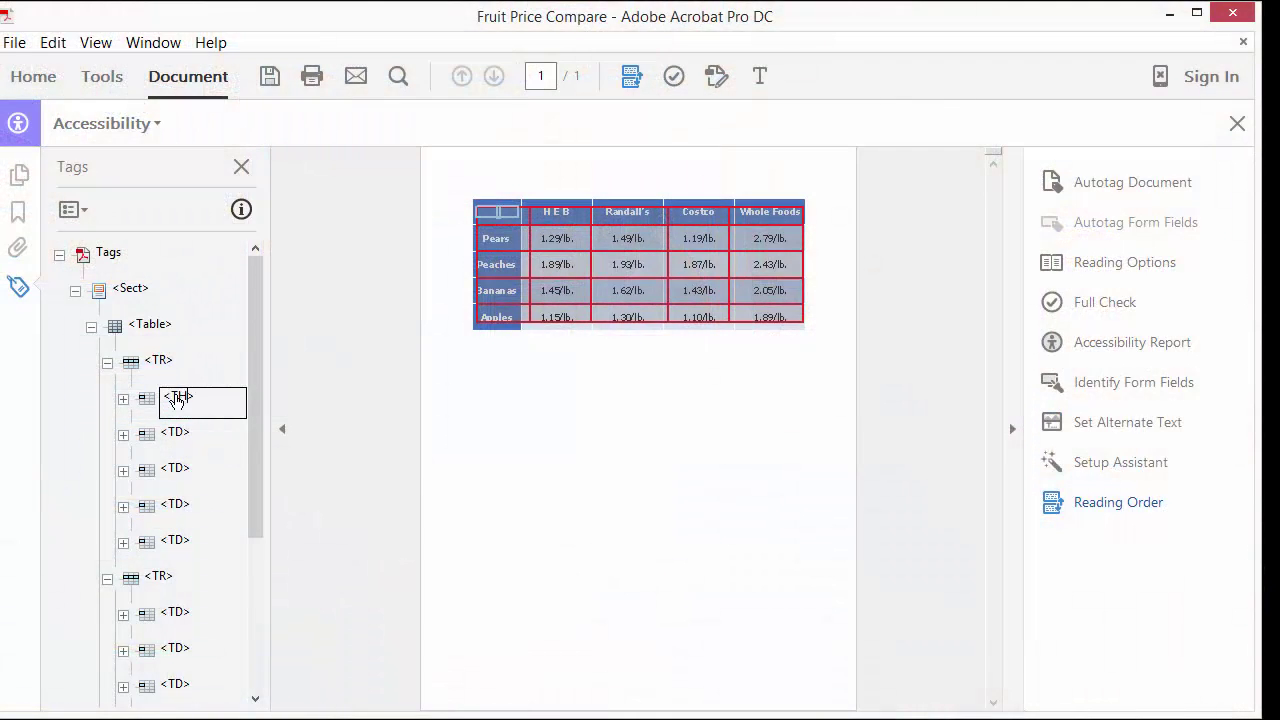
Retag the cells of the table's first row as <TH> in the tag tree, from the blank corner through Whole Foods.
{"action": "key", "text": "Return"}
{"action": "left_click", "coordinate": [175, 432]}
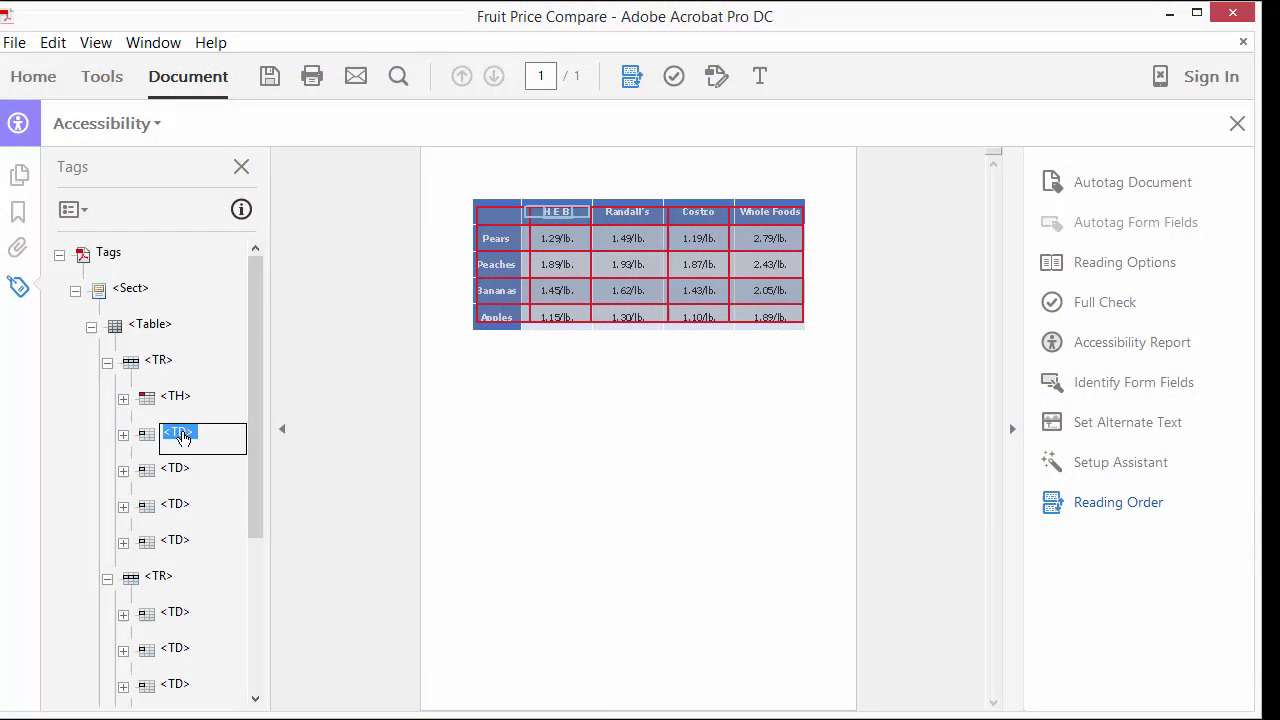
{"action": "type", "text": "<TH>"}
{"action": "key", "text": "Return"}
{"action": "left_click", "coordinate": [175, 468]}
{"action": "type", "text": "<TH>"}
{"action": "key", "text": "Return"}
{"action": "left_click", "coordinate": [175, 504]}
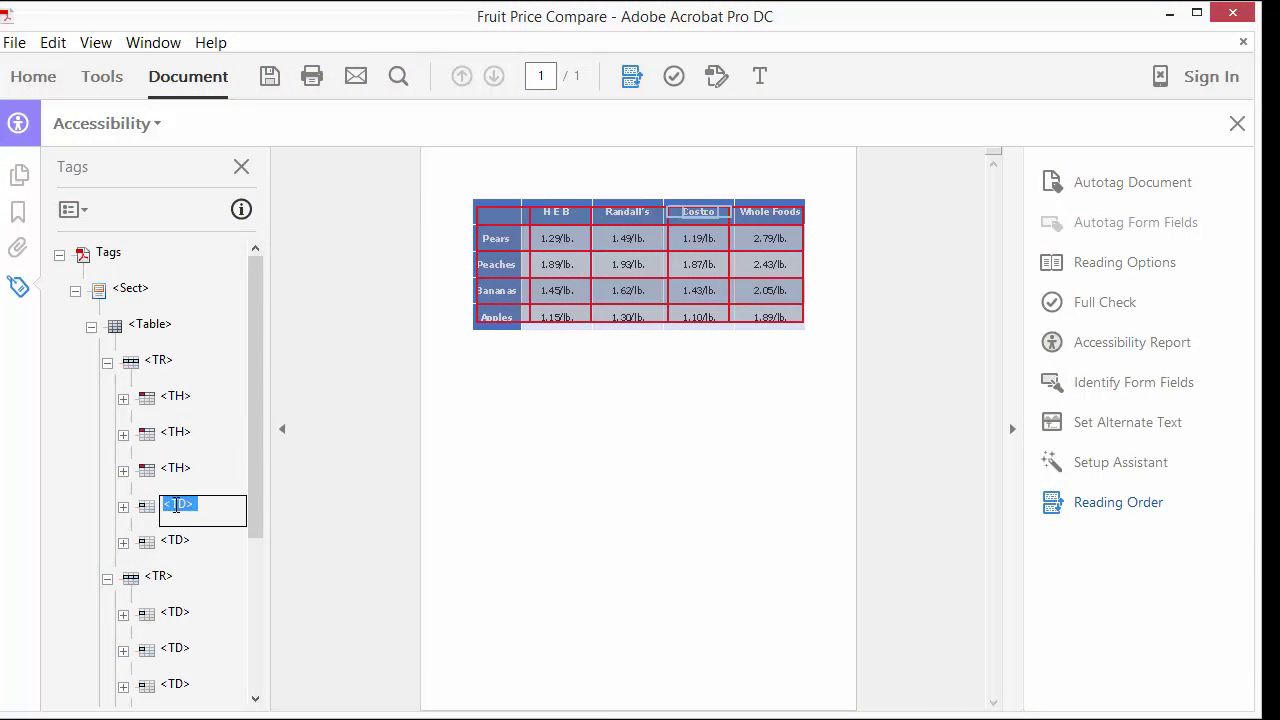
{"action": "type", "text": "<TH>"}
{"action": "key", "text": "Return"}
{"action": "left_click", "coordinate": [176, 540]}
{"action": "type", "text": "<TH>"}
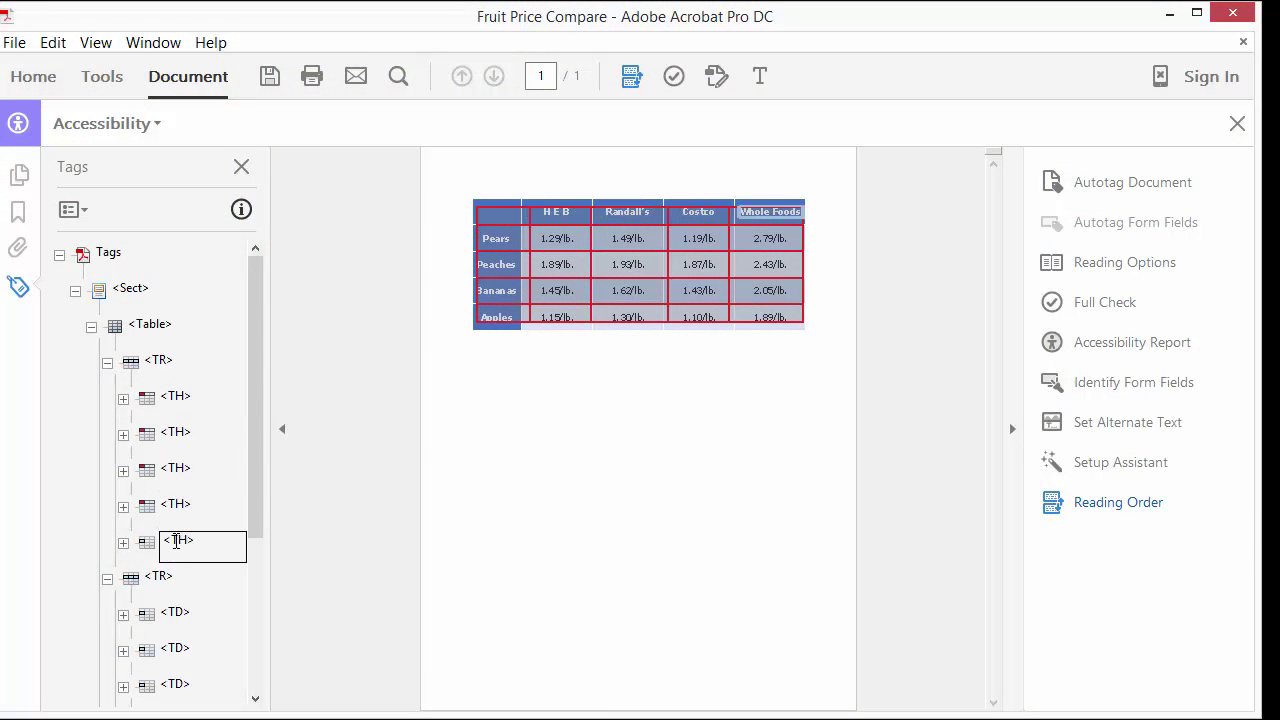
{"action": "key", "text": "Return"}
Retag the first cell of the Pears row and of the Peaches row as <TH>.
{"action": "left_click", "coordinate": [175, 612]}
{"action": "type", "text": "<TH>"}
{"action": "key", "text": "Return"}
{"action": "scroll", "coordinate": [254, 614], "scroll_direction": "down", "scroll_amount": 2}
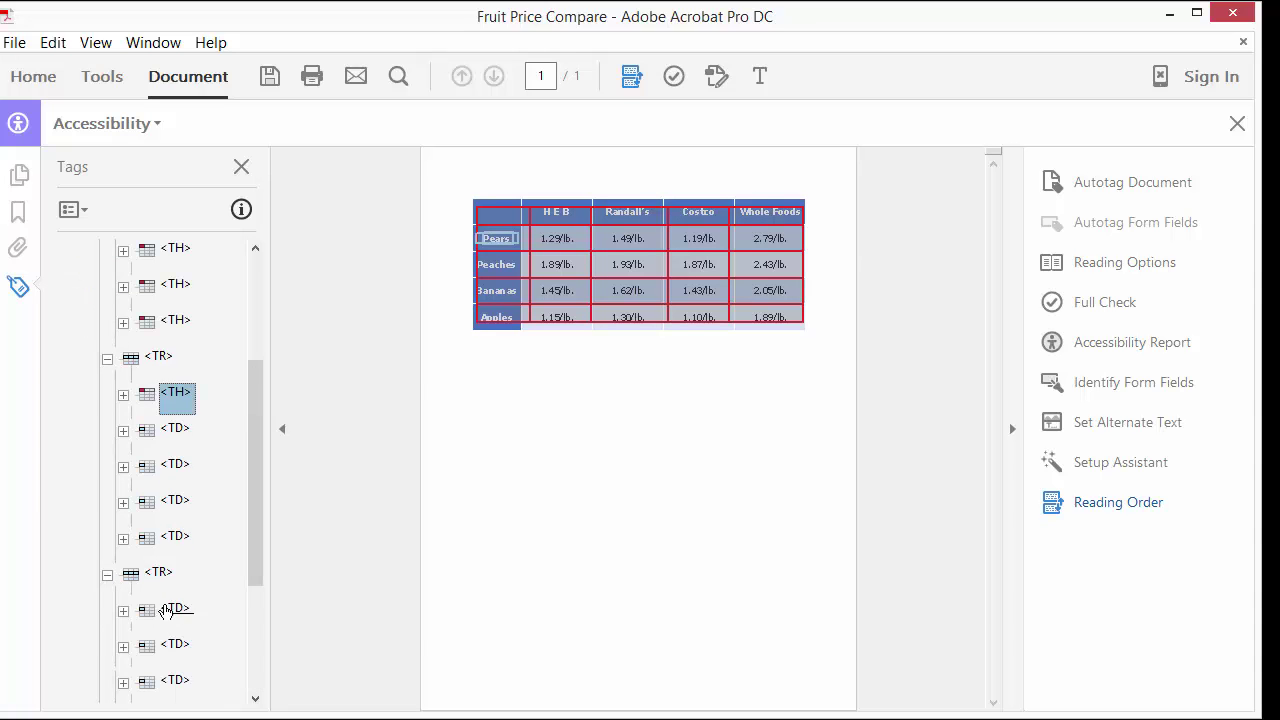
{"action": "left_click", "coordinate": [165, 612]}
{"action": "type", "text": "<TH>"}
{"action": "key", "text": "Return"}
{"action": "scroll", "coordinate": [251, 629], "scroll_direction": "down", "scroll_amount": 2}
Retag the first cell of the Apples row as <TH> and collapse that row's tag.
{"action": "left_click", "coordinate": [163, 612]}
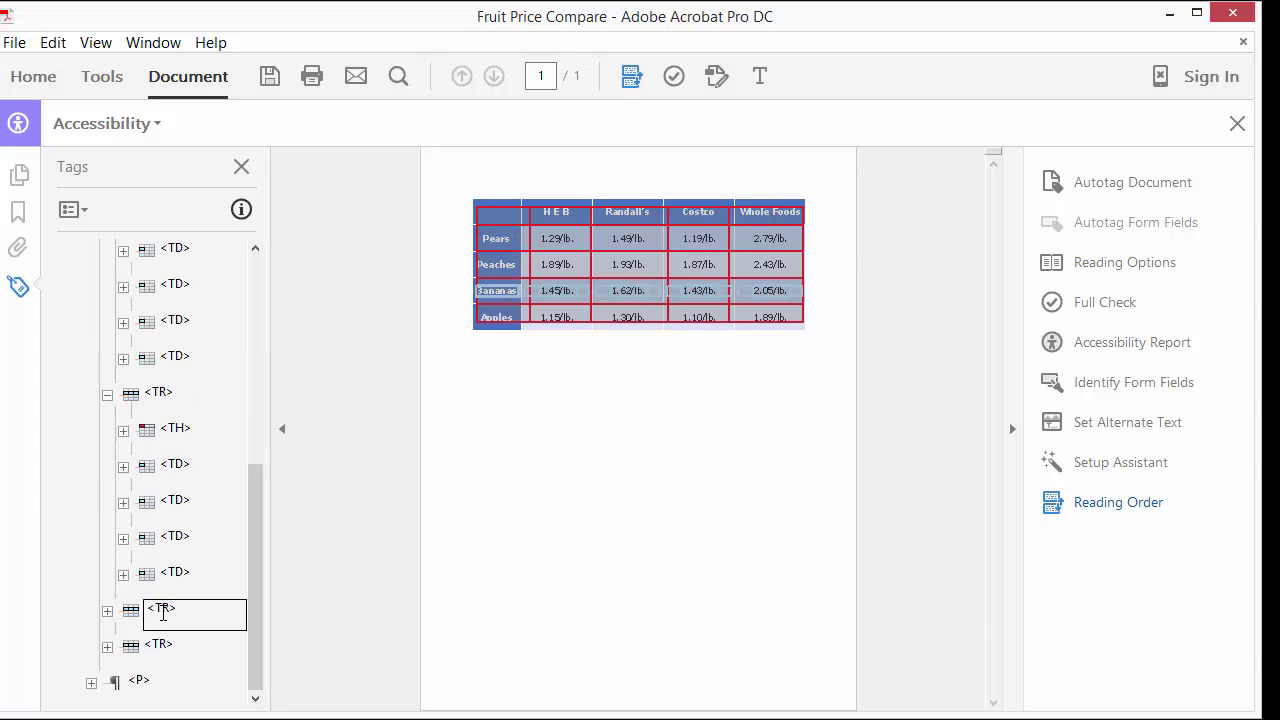
{"action": "left_click", "coordinate": [160, 644]}
{"action": "left_click", "coordinate": [160, 644]}
{"action": "left_click", "coordinate": [107, 646]}
{"action": "left_click", "coordinate": [177, 686]}
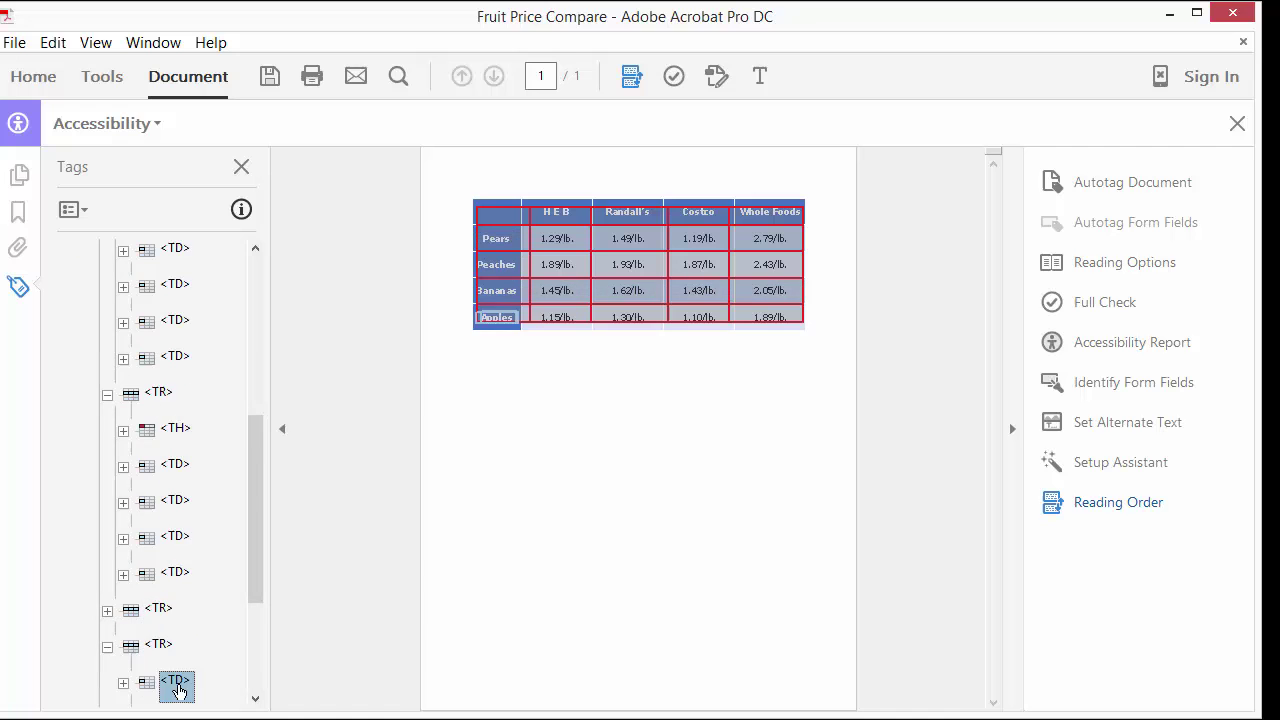
{"action": "left_click", "coordinate": [177, 686]}
{"action": "type", "text": "<TH>"}
{"action": "left_click", "coordinate": [107, 646]}
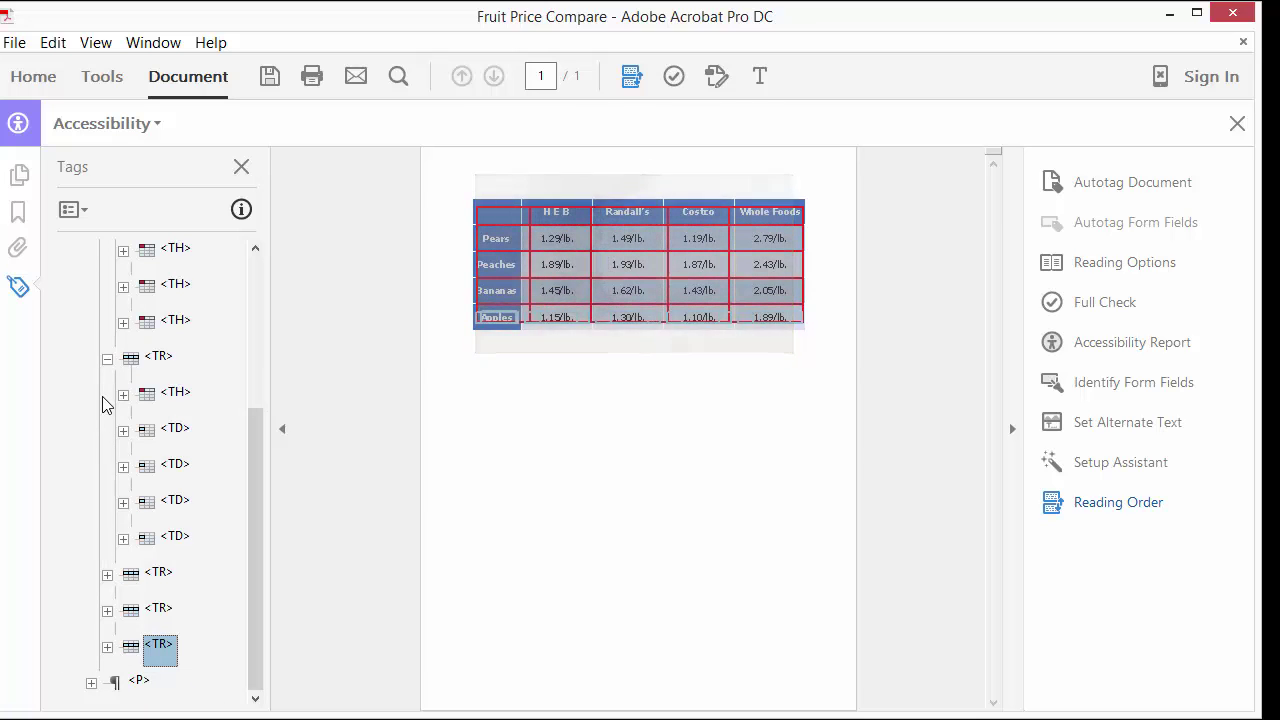
Set the store name cells, H E B through Whole Foods, as header cells with Column scope.
{"action": "left_click", "coordinate": [500, 320]}
{"action": "right_click", "coordinate": [803, 223]}
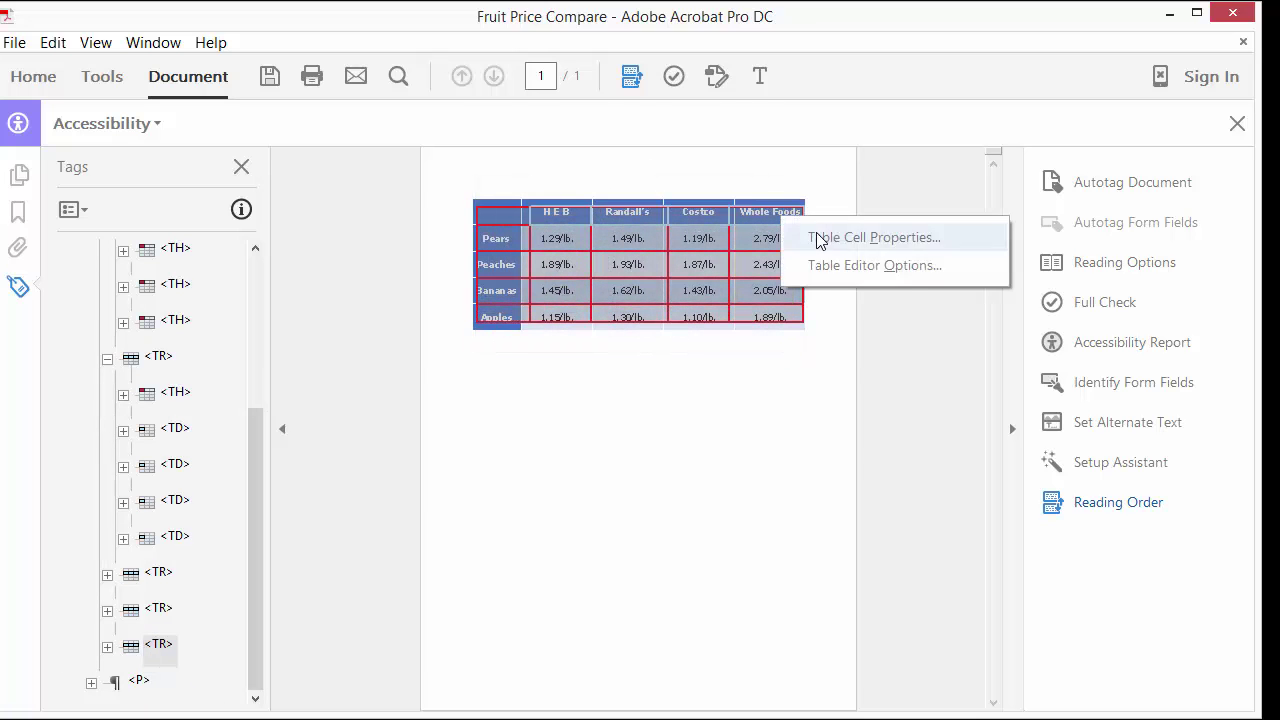
{"action": "left_click", "coordinate": [880, 238]}
{"action": "left_click", "coordinate": [855, 228]}
{"action": "left_click", "coordinate": [1000, 229]}
{"action": "left_click", "coordinate": [986, 266]}
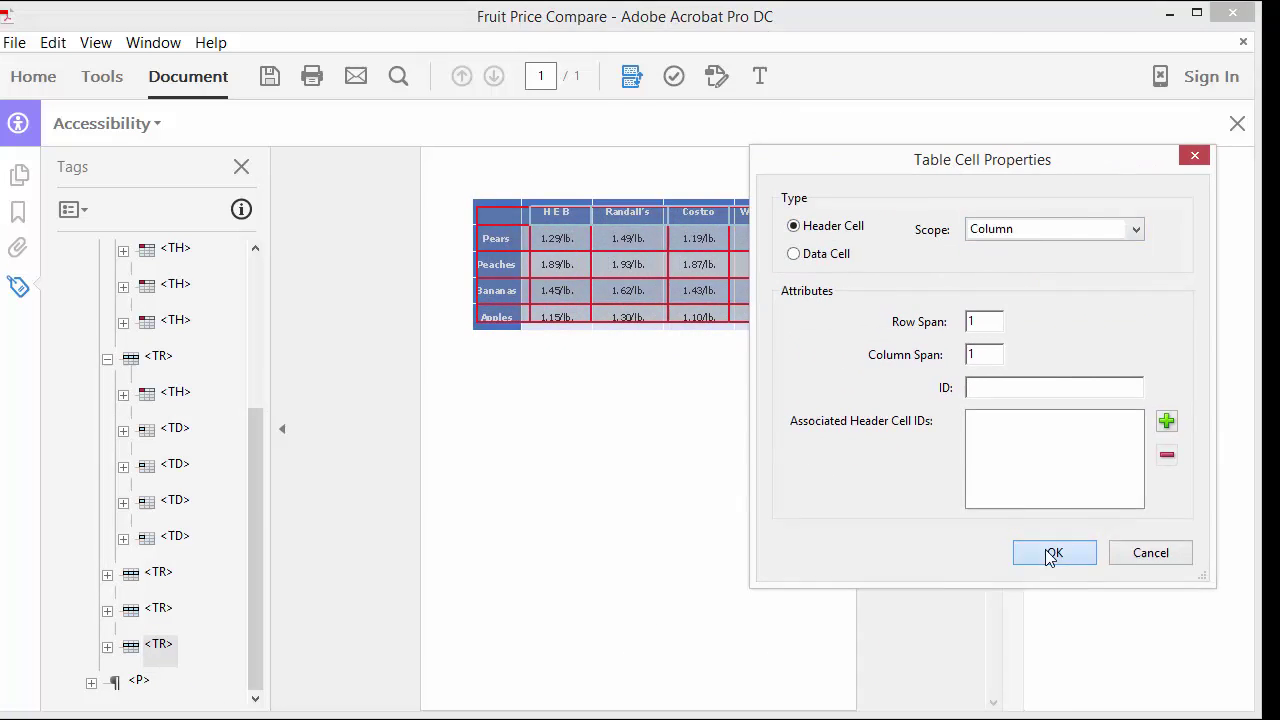
{"action": "left_click", "coordinate": [1052, 553]}
Define the Pears, Peaches, Bananas and Apples cells in the first column as header cells with Row scope.
{"action": "right_click", "coordinate": [502, 318]}
{"action": "left_click", "coordinate": [519, 344]}
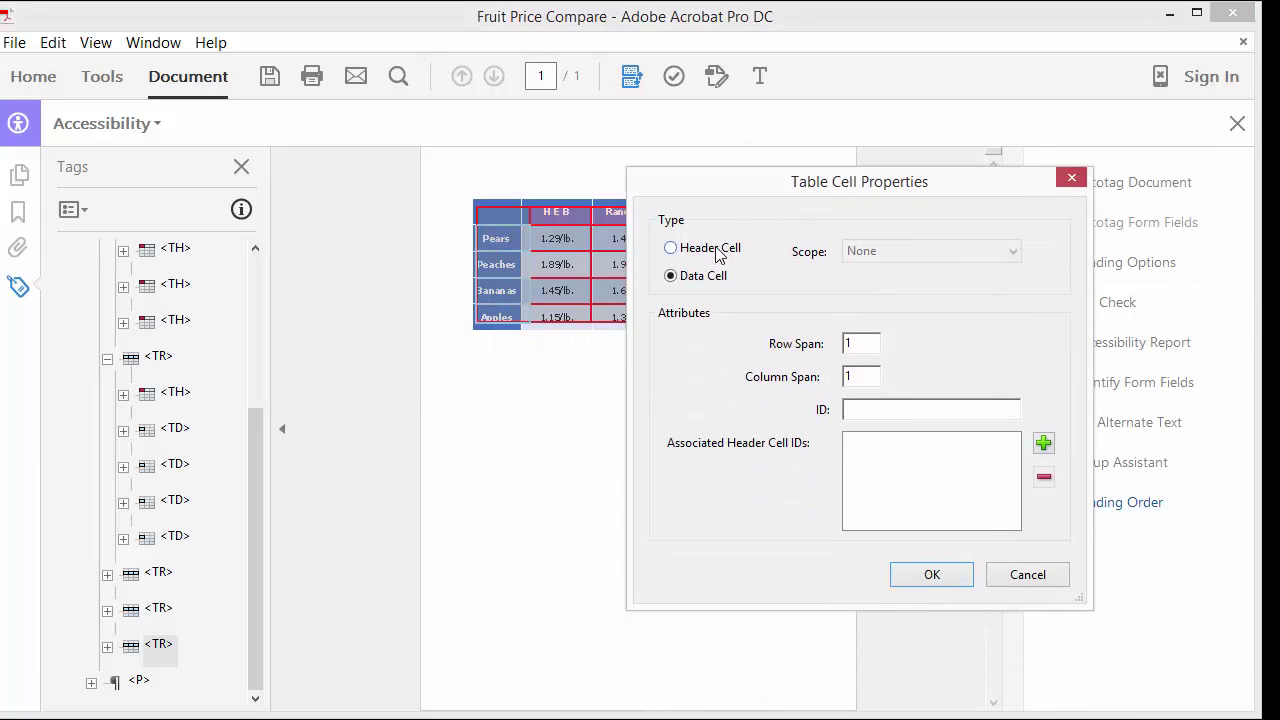
{"action": "left_click", "coordinate": [669, 247]}
{"action": "left_click", "coordinate": [1012, 251]}
{"action": "left_click", "coordinate": [870, 274]}
{"action": "left_click", "coordinate": [932, 575]}
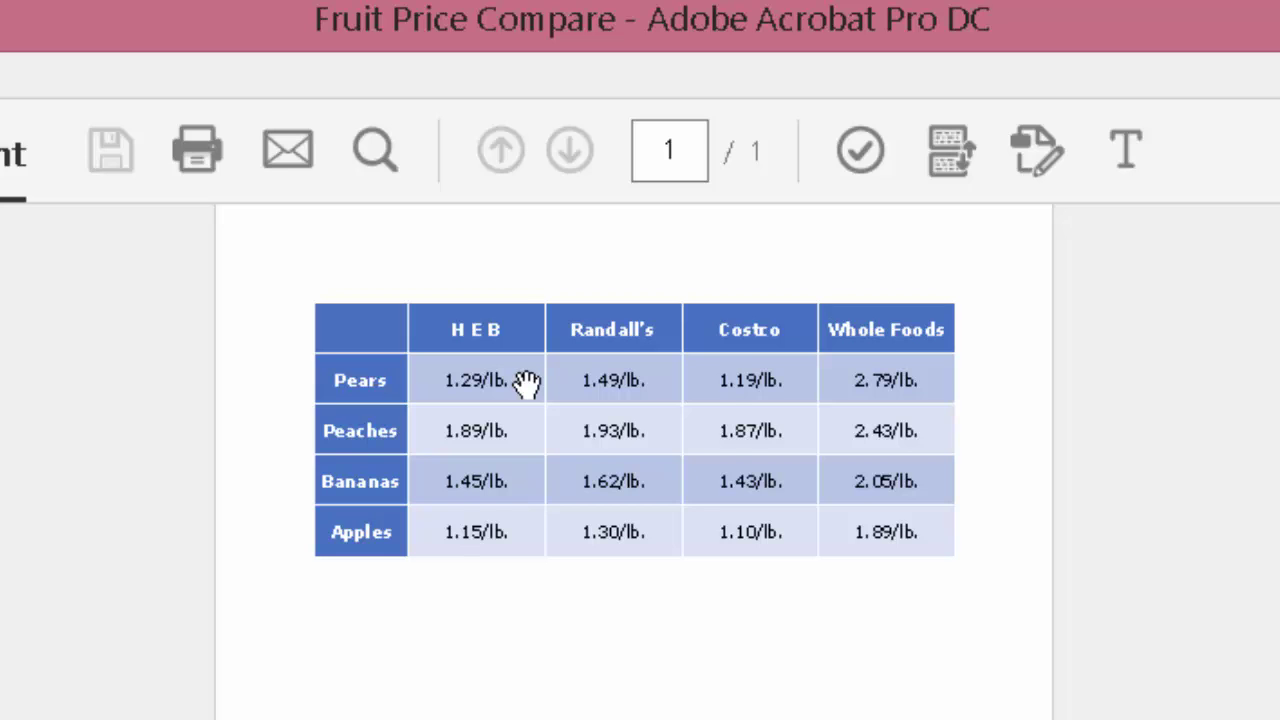
Move down through the fruit price table with the screen reader, having the current cell read out along the way.
{"action": "key", "text": "Down"}
{"action": "key", "text": "Down"}
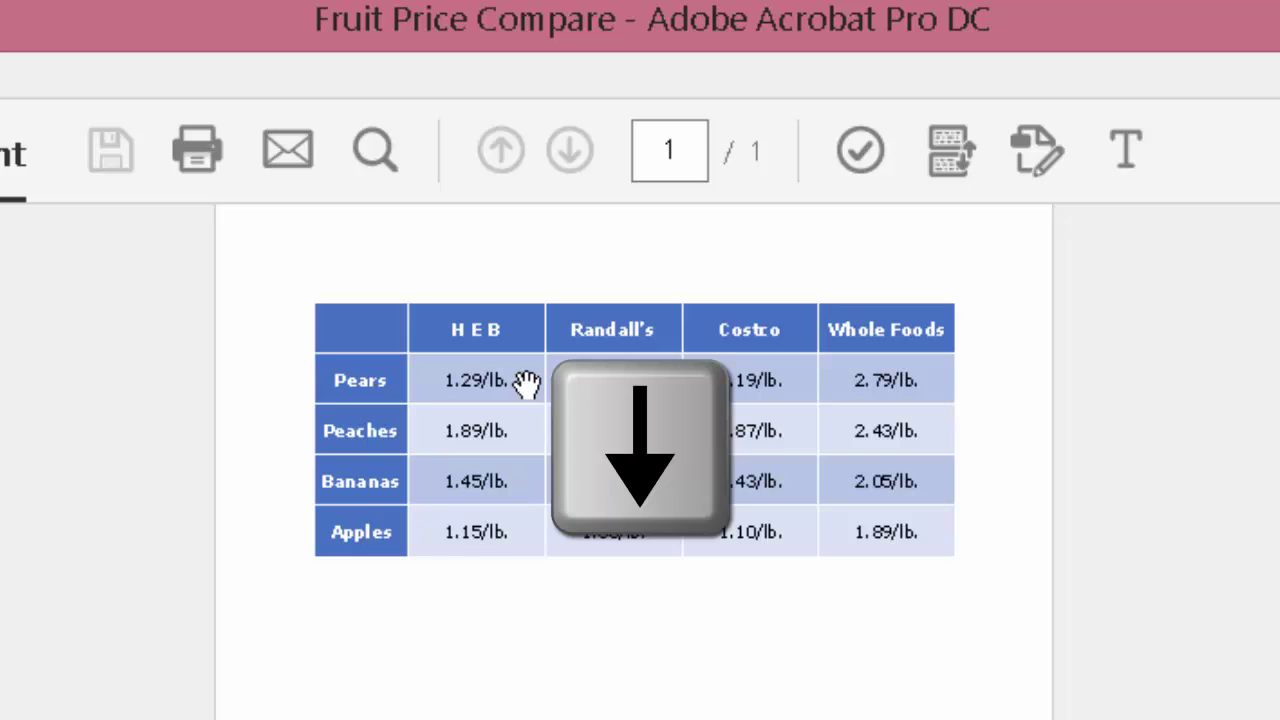
{"action": "key", "text": "ctrl+alt+5"}
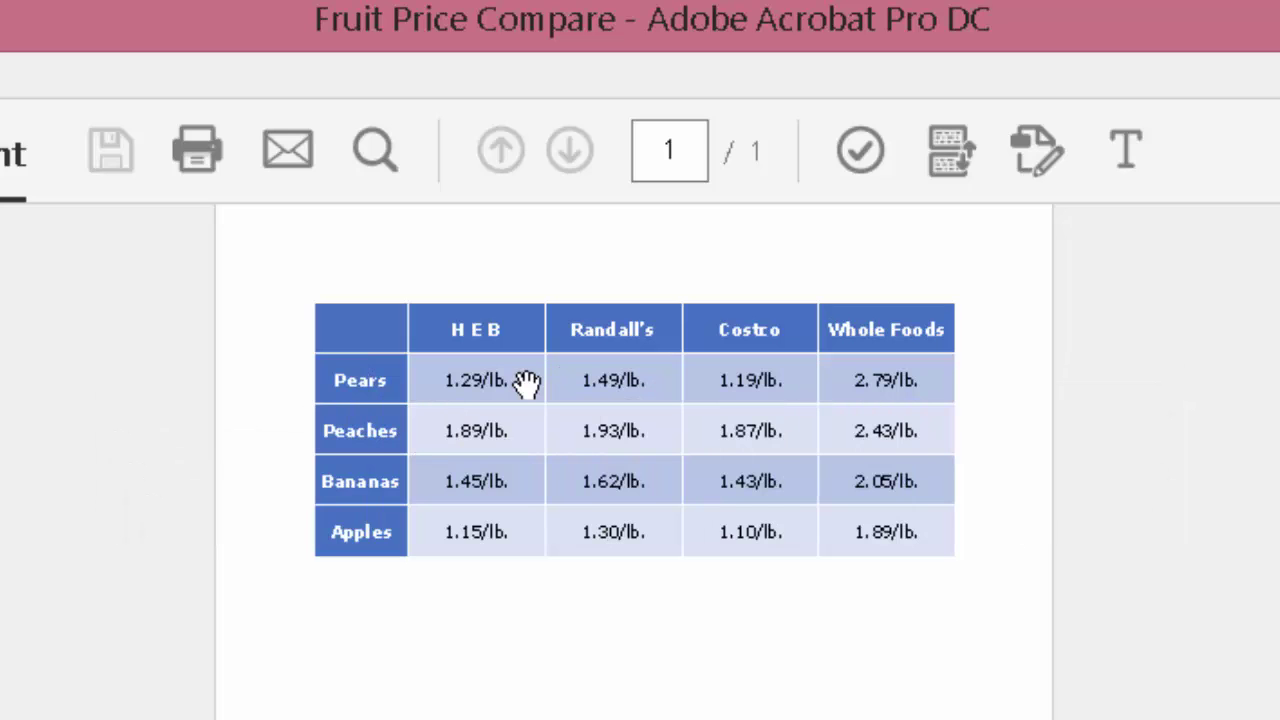
{"action": "key", "text": "Down"}
{"action": "key", "text": "ctrl+alt+5"}
{"action": "key", "text": "Down"}
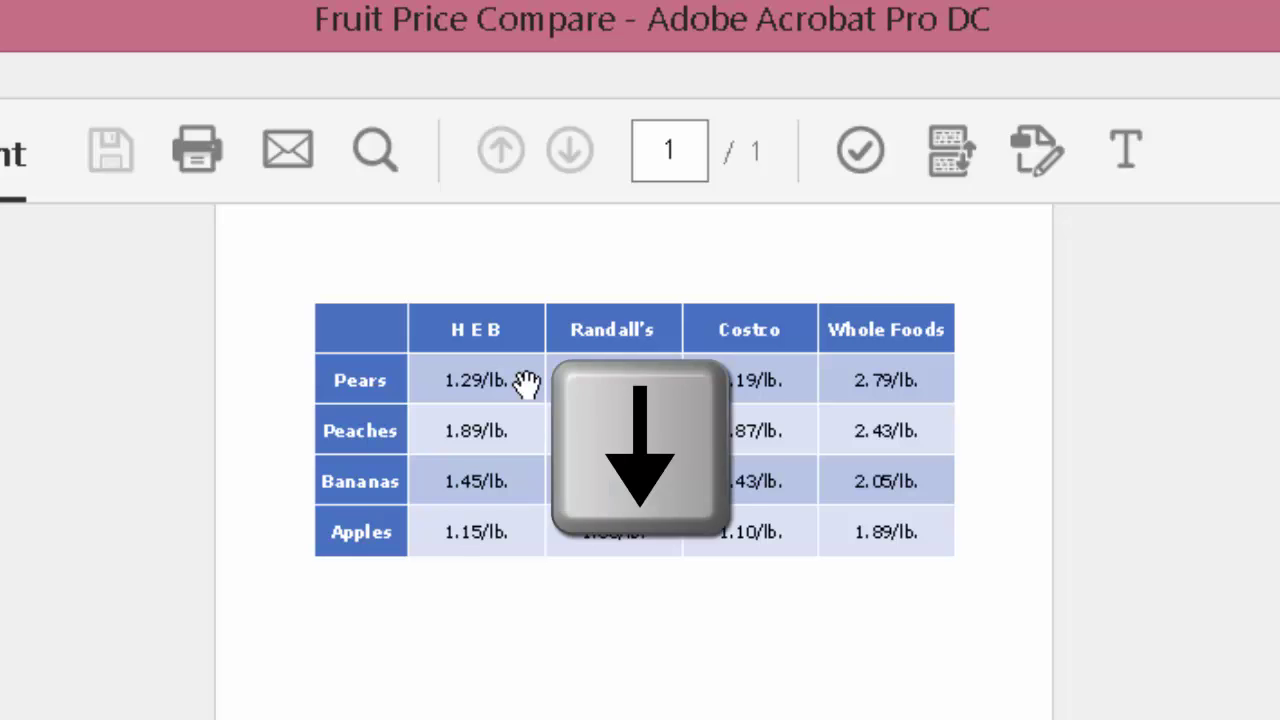
{"action": "key", "text": "Down"}
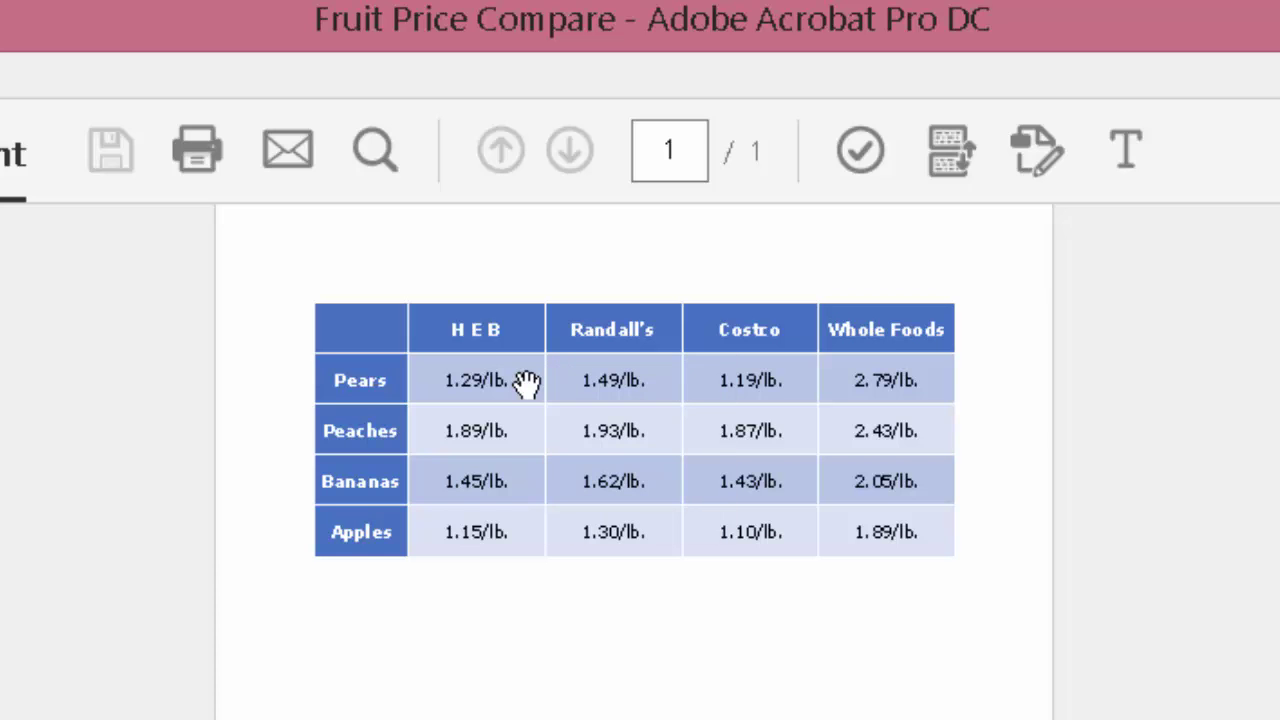
{"action": "key", "text": "Down"}
{"action": "key", "text": "ctrl+alt+5"}
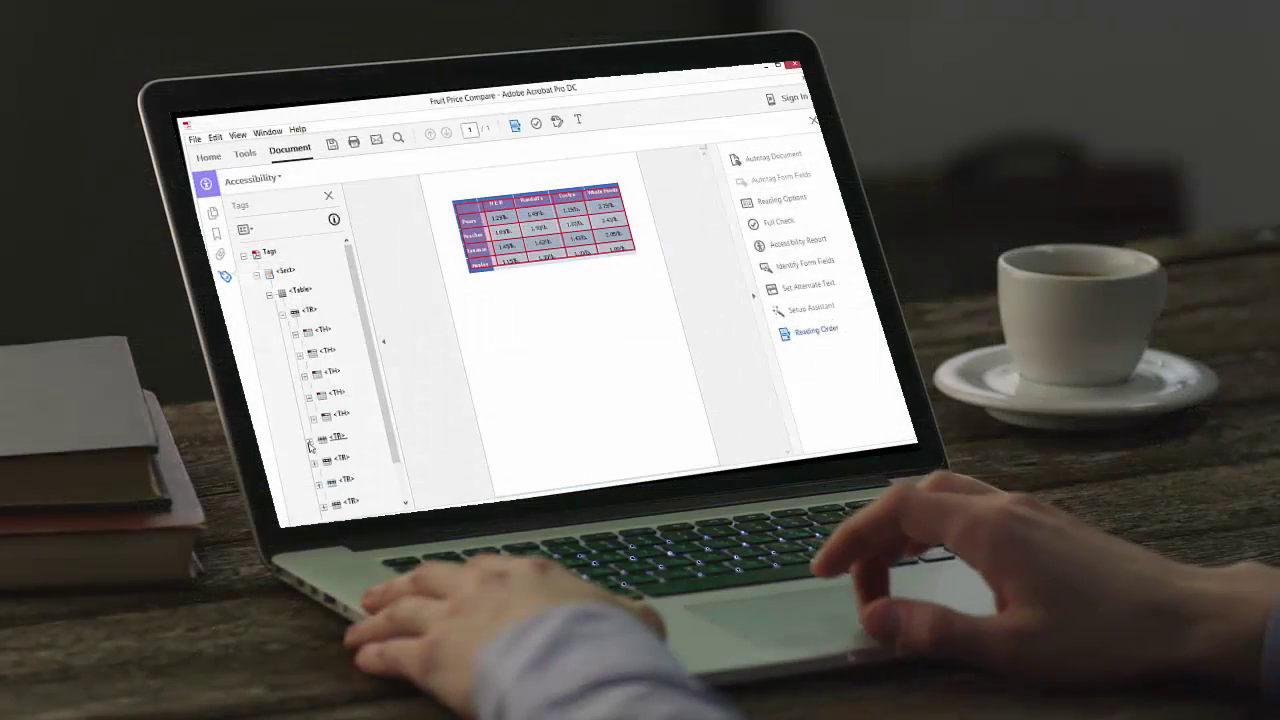
Finish reviewing the tag tree, then rerun the full accessibility check and inspect the rules under Tables.
{"action": "left_click", "coordinate": [405, 503]}
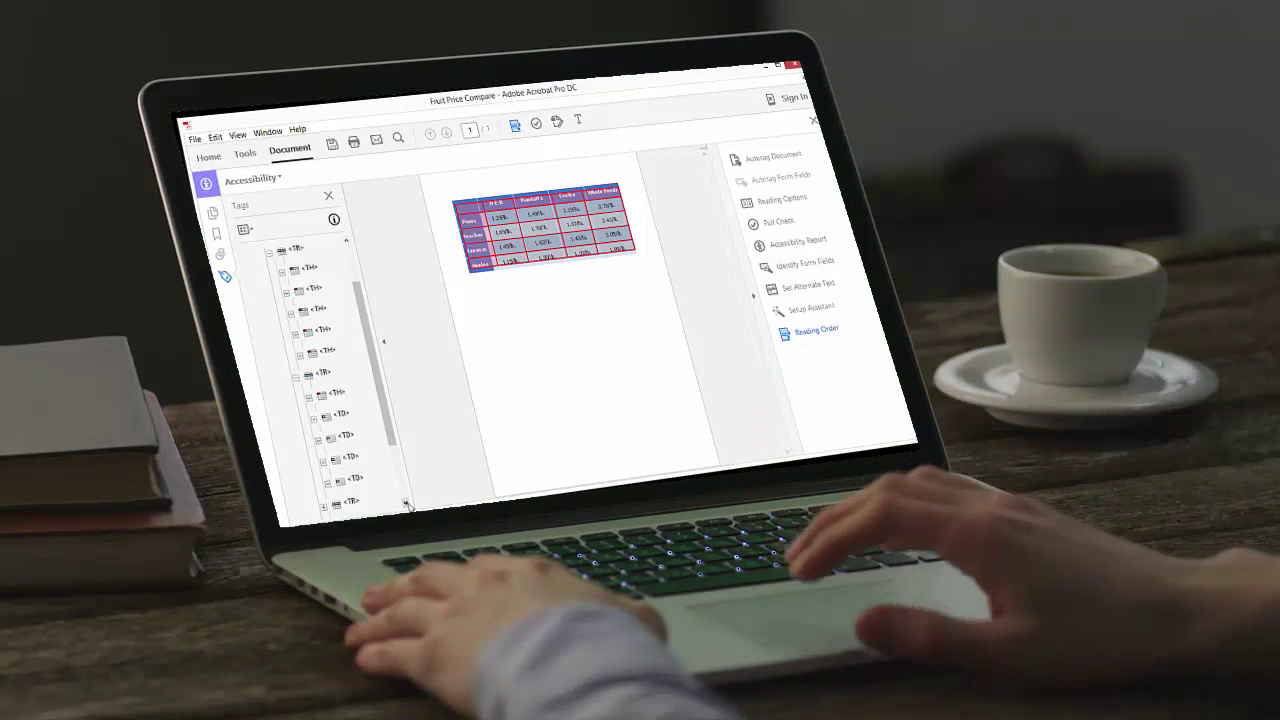
{"action": "left_click", "coordinate": [383, 342]}
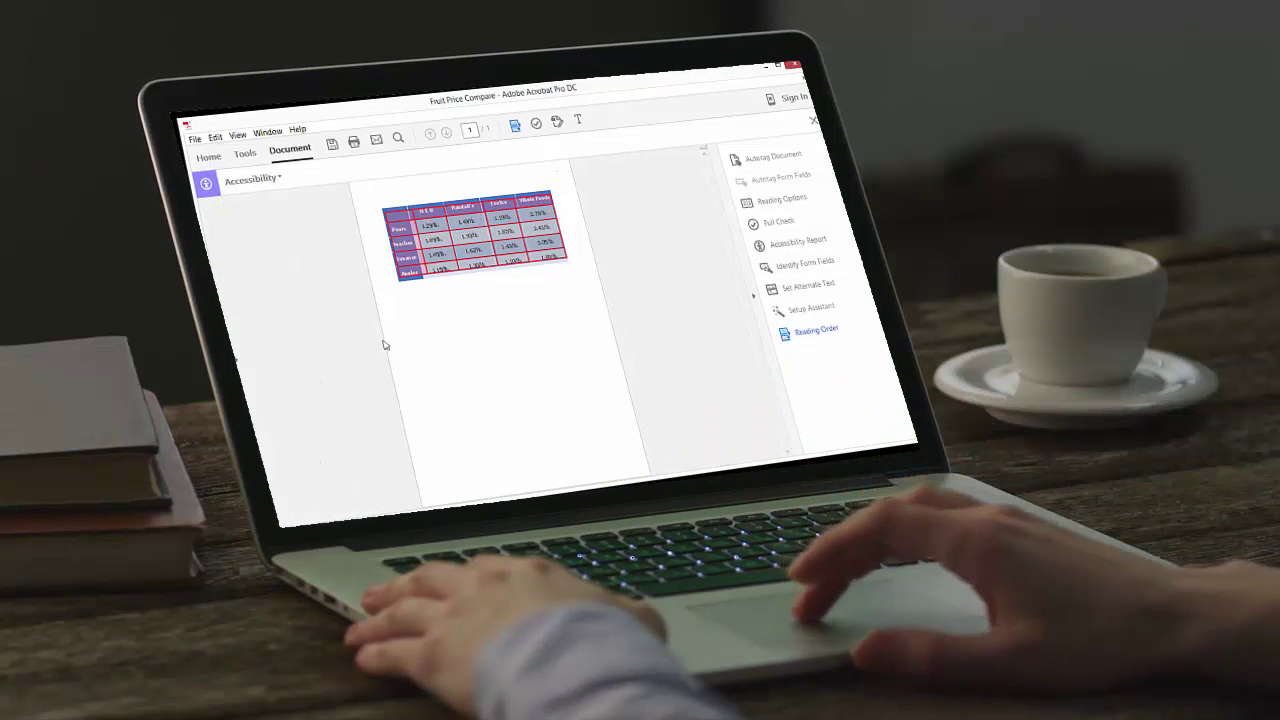
{"action": "left_click", "coordinate": [772, 224]}
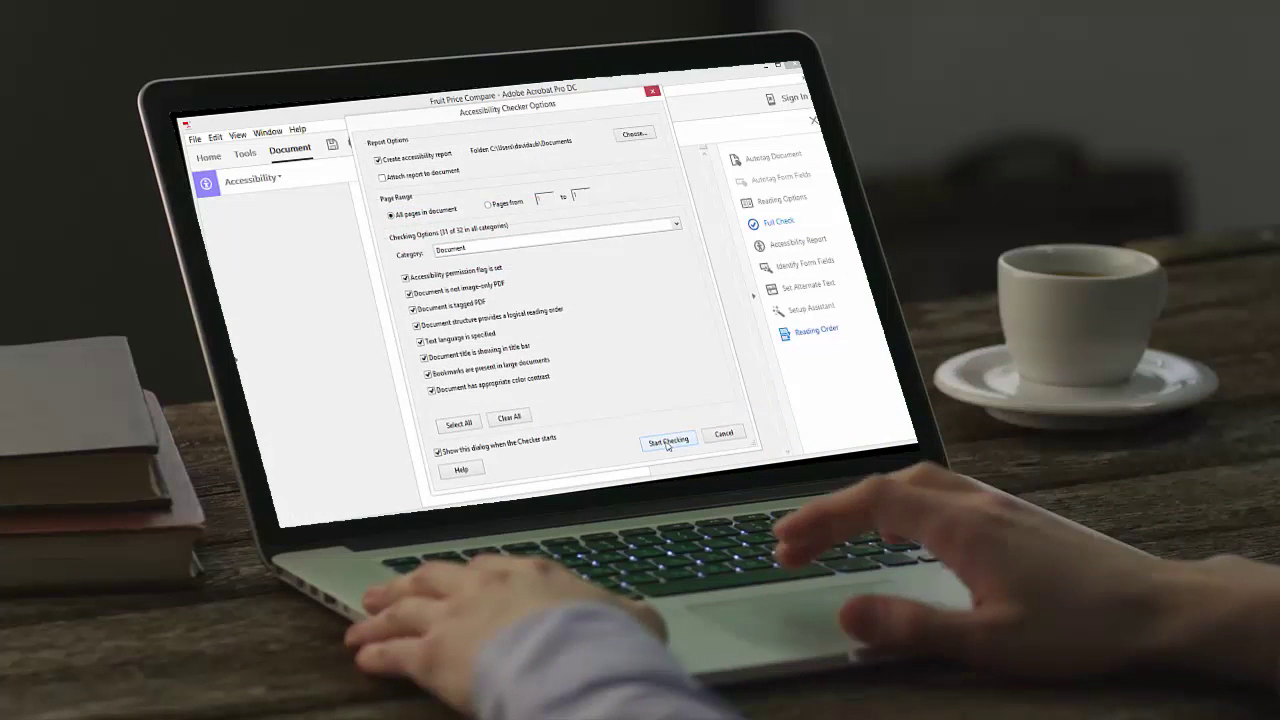
{"action": "left_click", "coordinate": [668, 442]}
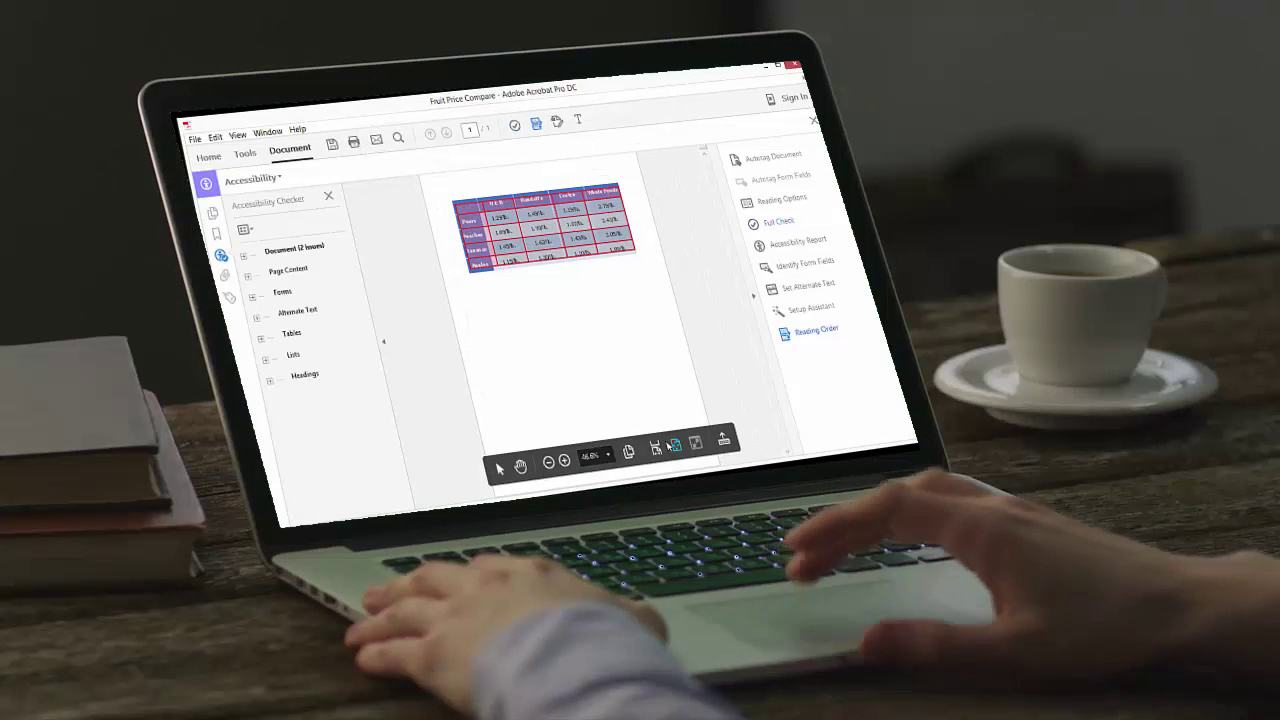
{"action": "left_click", "coordinate": [262, 340]}
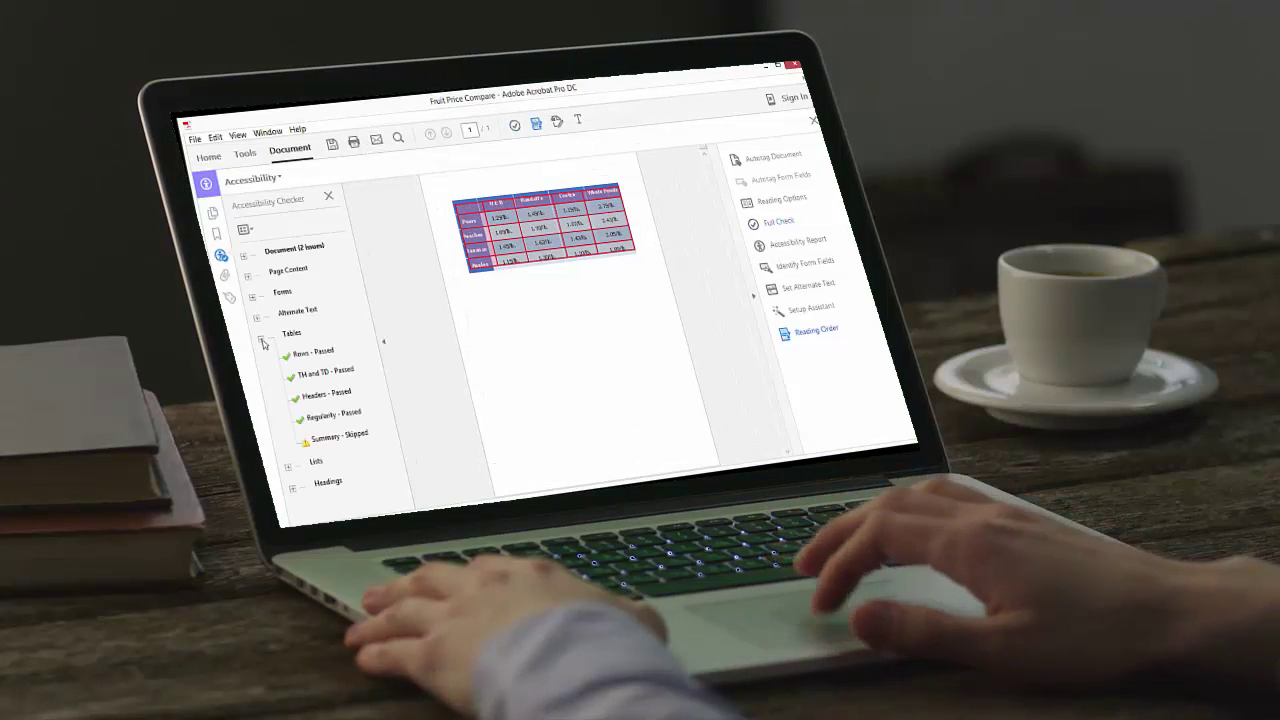